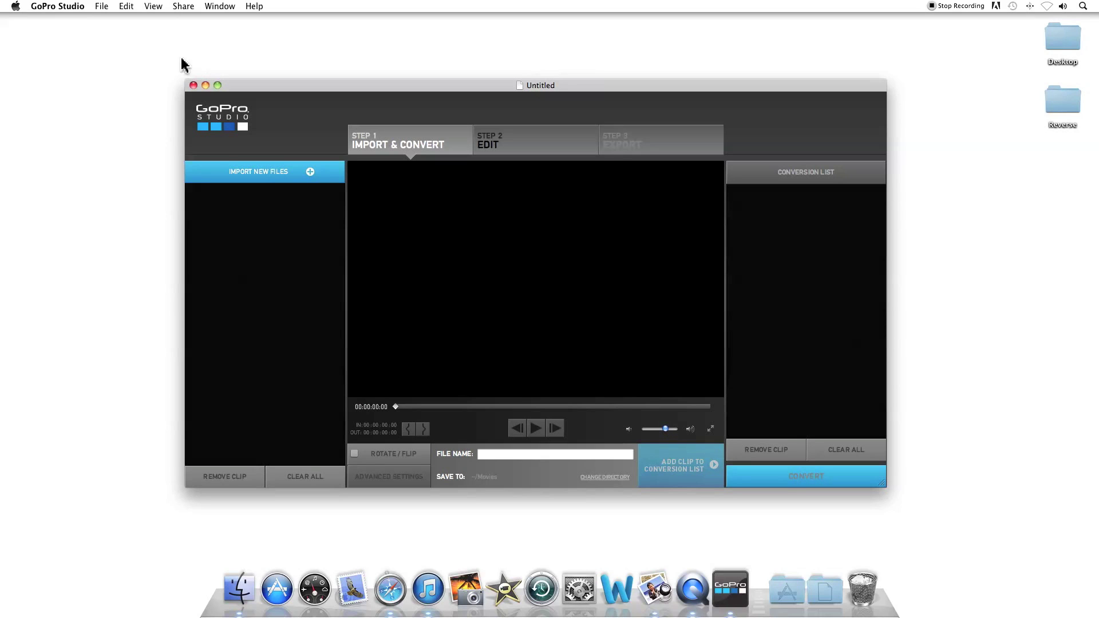
# Save the project as 'Reverse Motion Tutorial' and maximize the window with Window > Zoom.
pyautogui.click(100, 7)
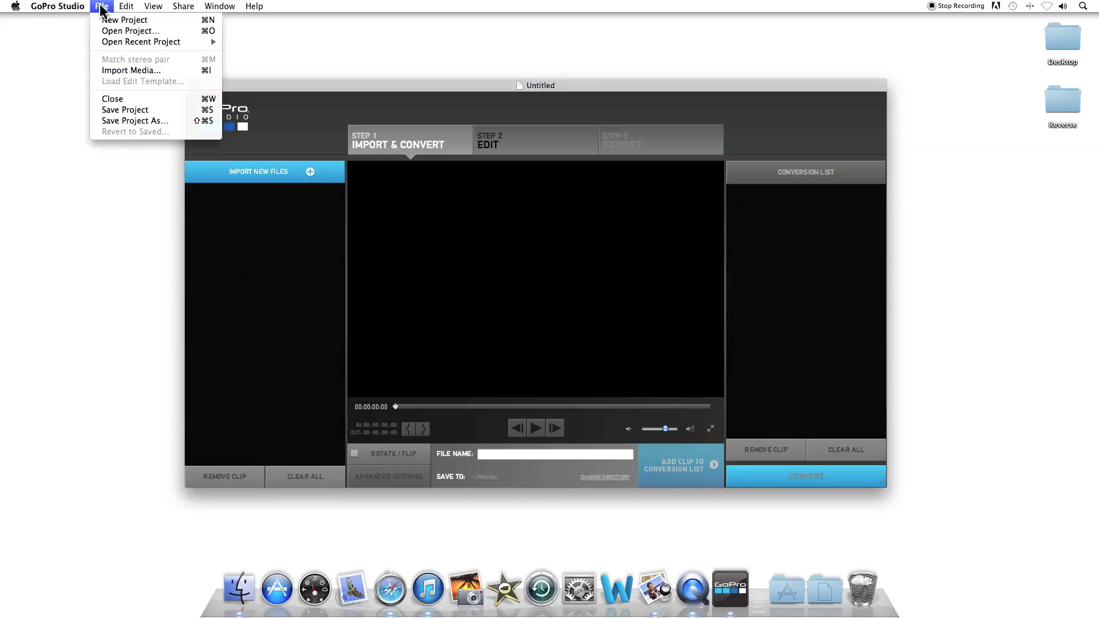
pyautogui.click(137, 121)
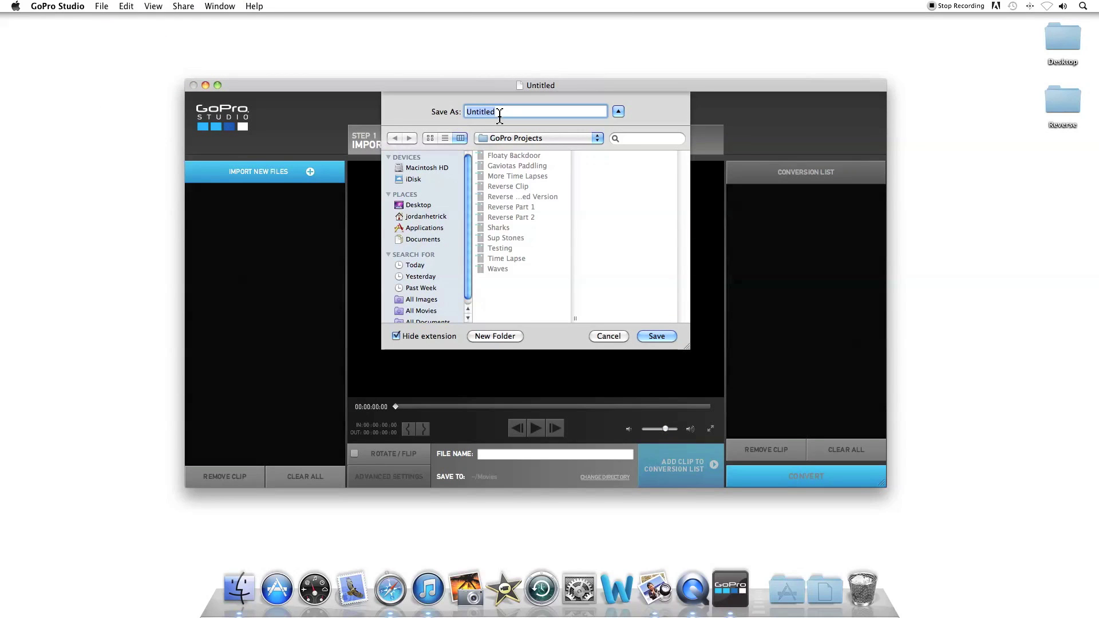
pyautogui.write('Reverse Motion Tutorial')
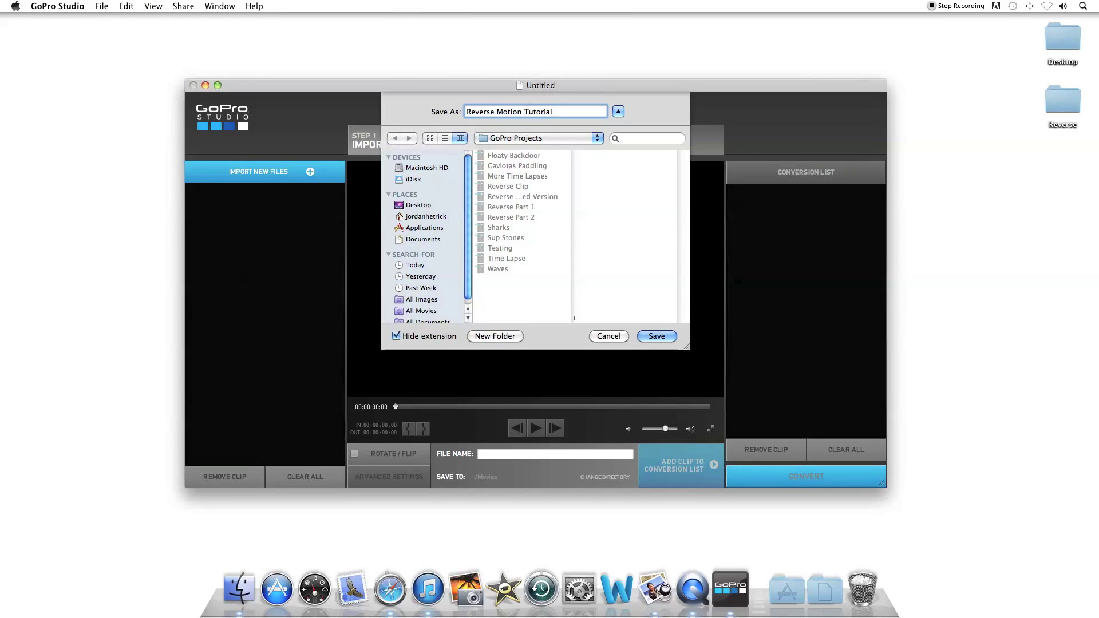
pyautogui.click(657, 336)
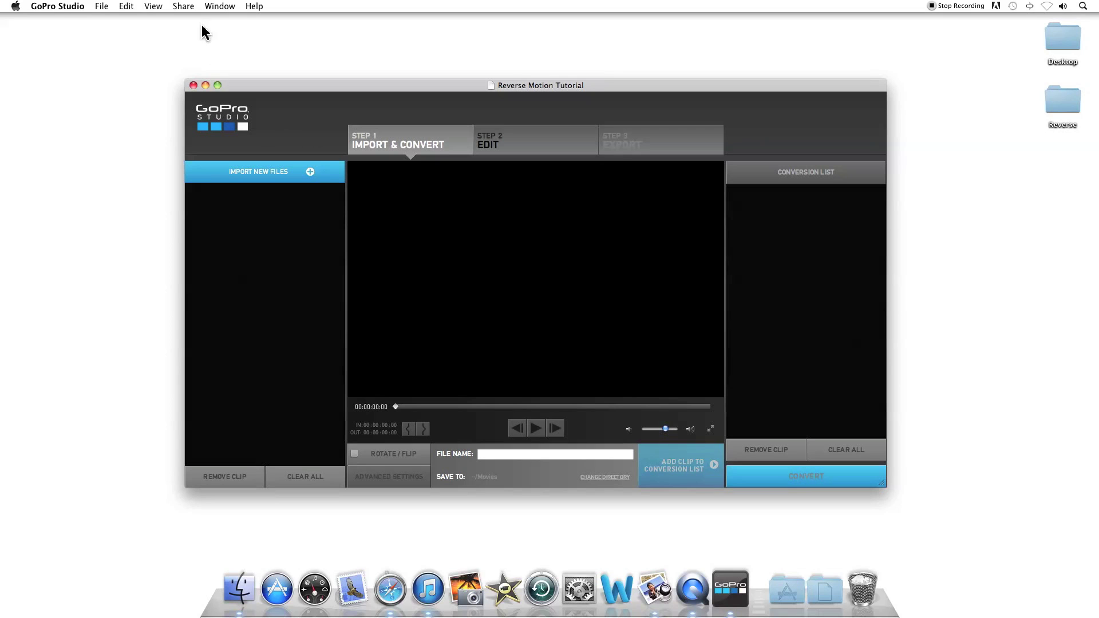
pyautogui.click(217, 7)
pyautogui.click(222, 31)
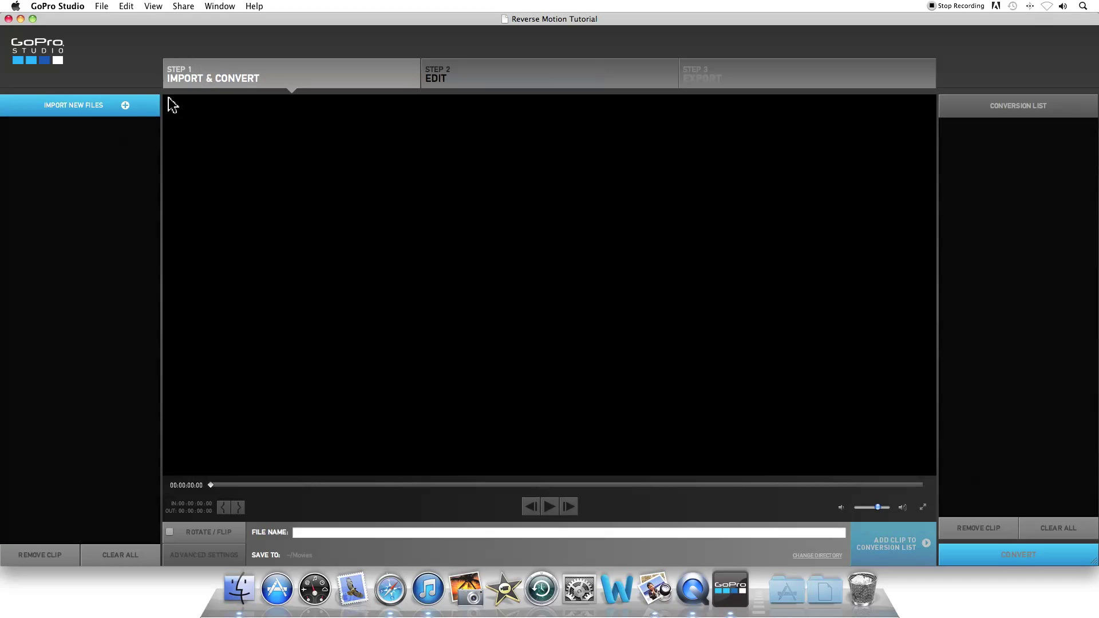
# Import GOPR4638.MP4 from the Reverse folder and load it into the preview.
pyautogui.click(79, 113)
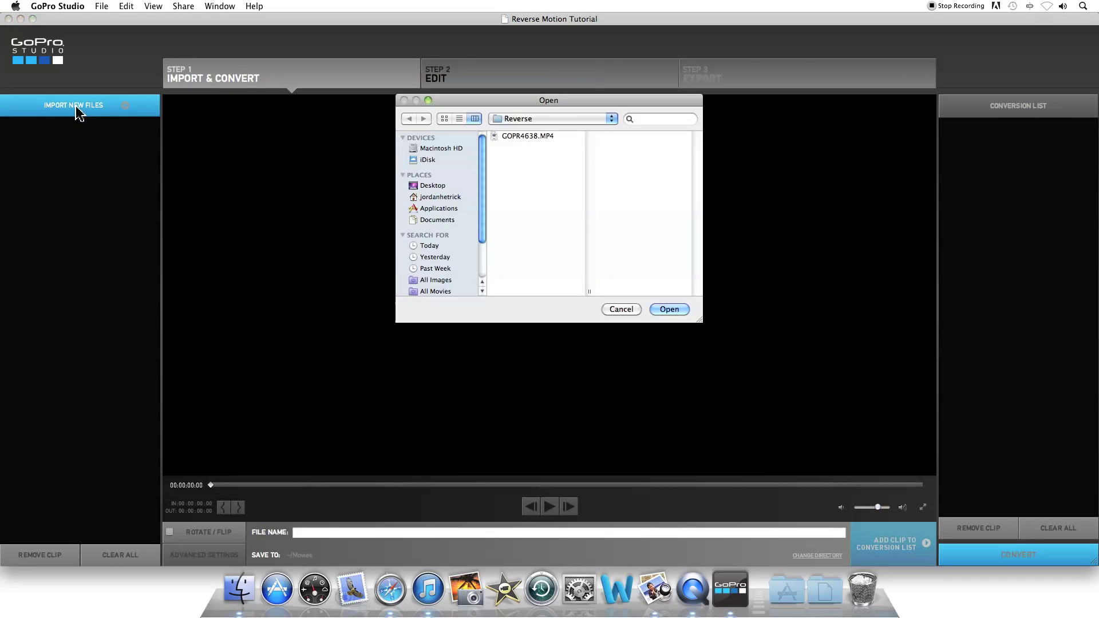
pyautogui.click(527, 139)
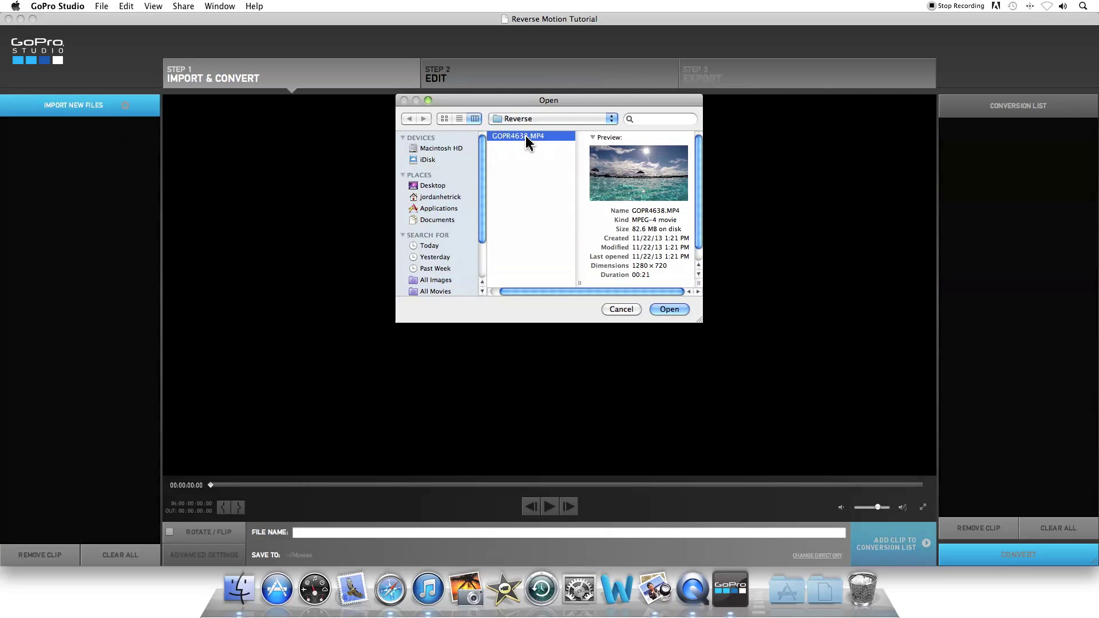
pyautogui.click(669, 310)
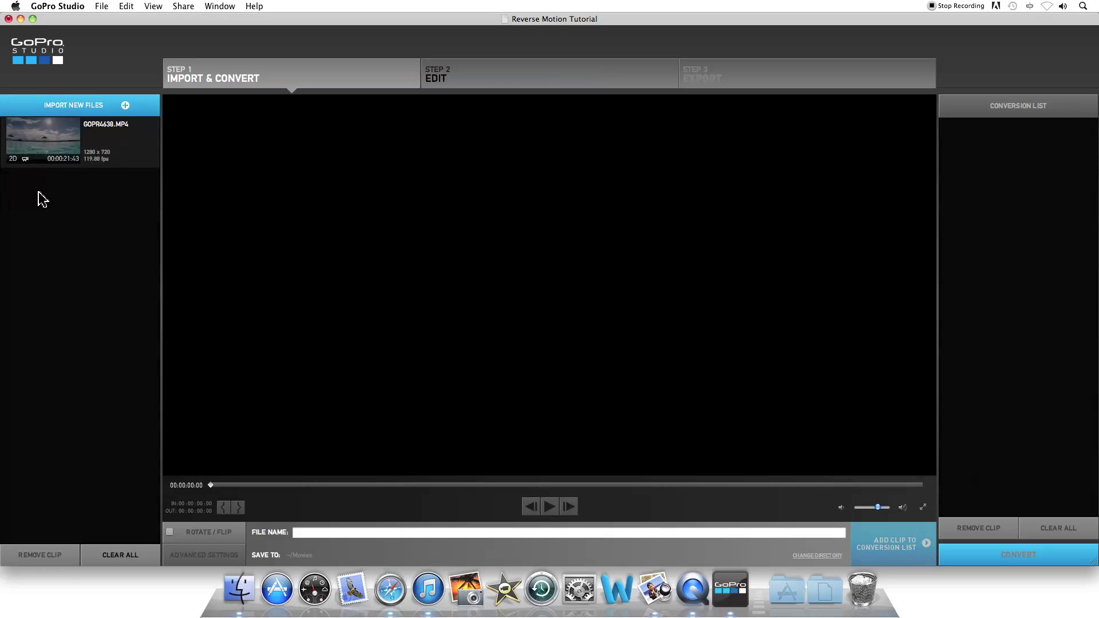
pyautogui.click(46, 146)
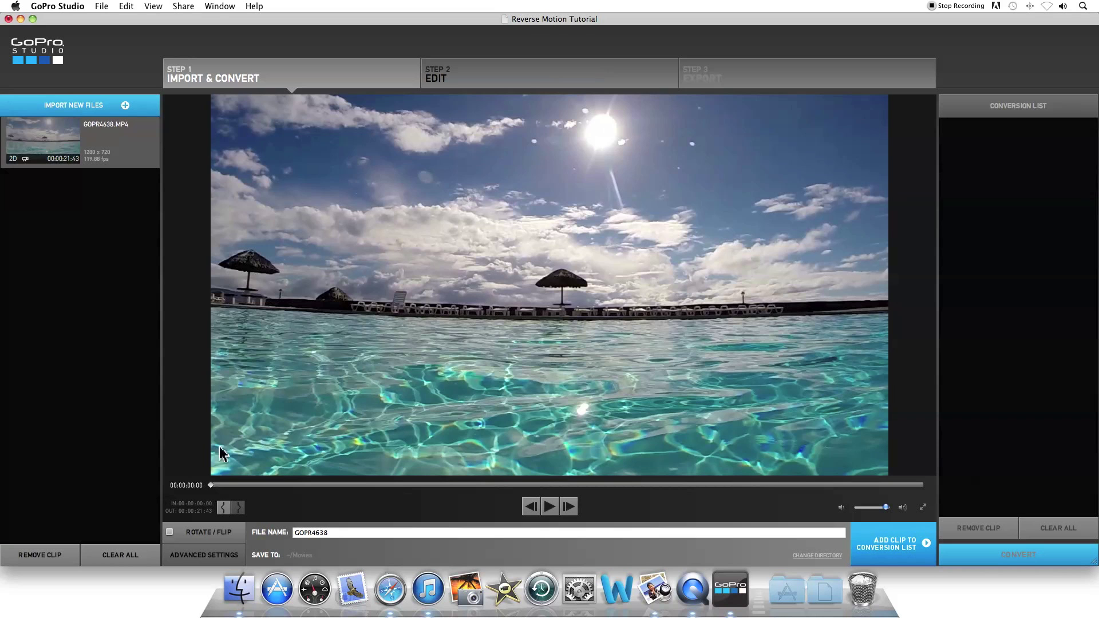
# Mark the clip's out point near 14 seconds and its in point at 00:00:08:76.
pyautogui.moveTo(211, 486); pyautogui.dragTo(709, 485)
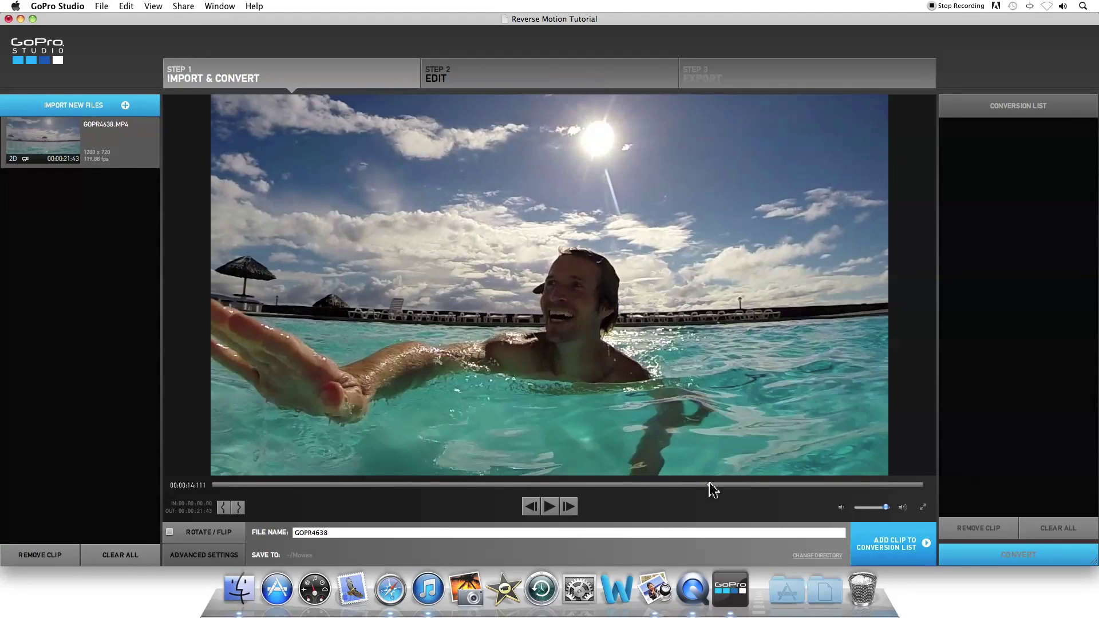
pyautogui.click(239, 508)
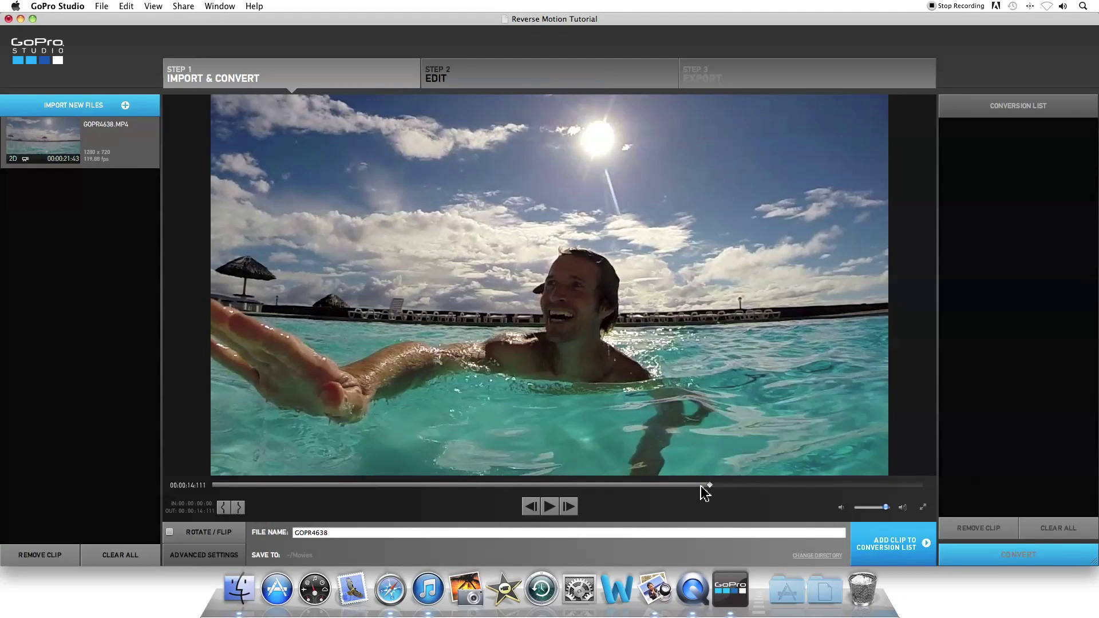
pyautogui.moveTo(710, 485); pyautogui.dragTo(501, 485)
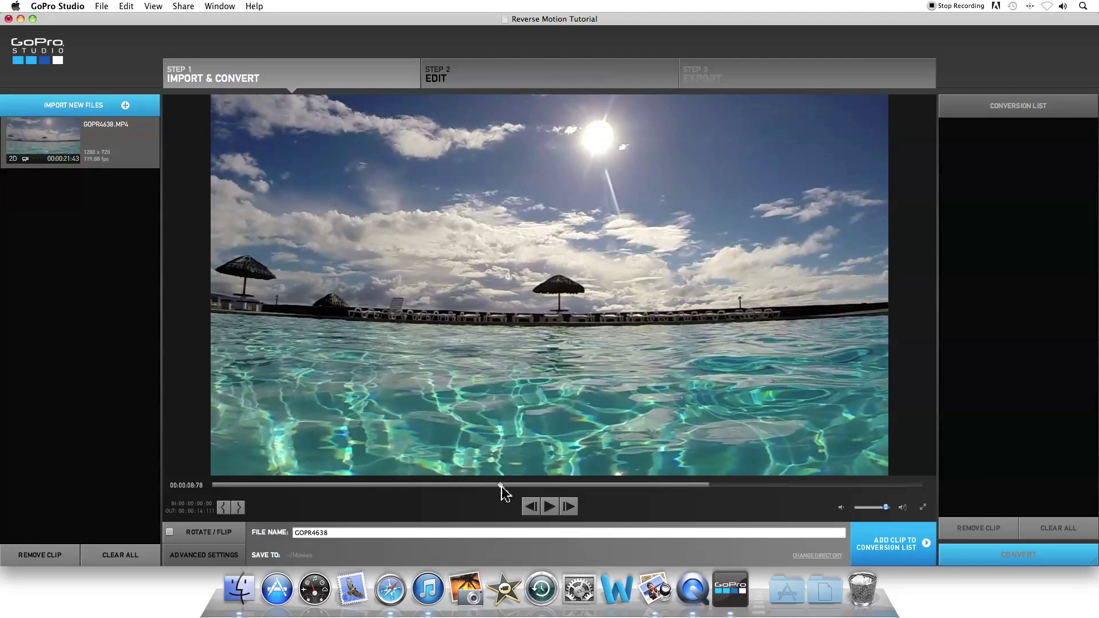
pyautogui.click(222, 507)
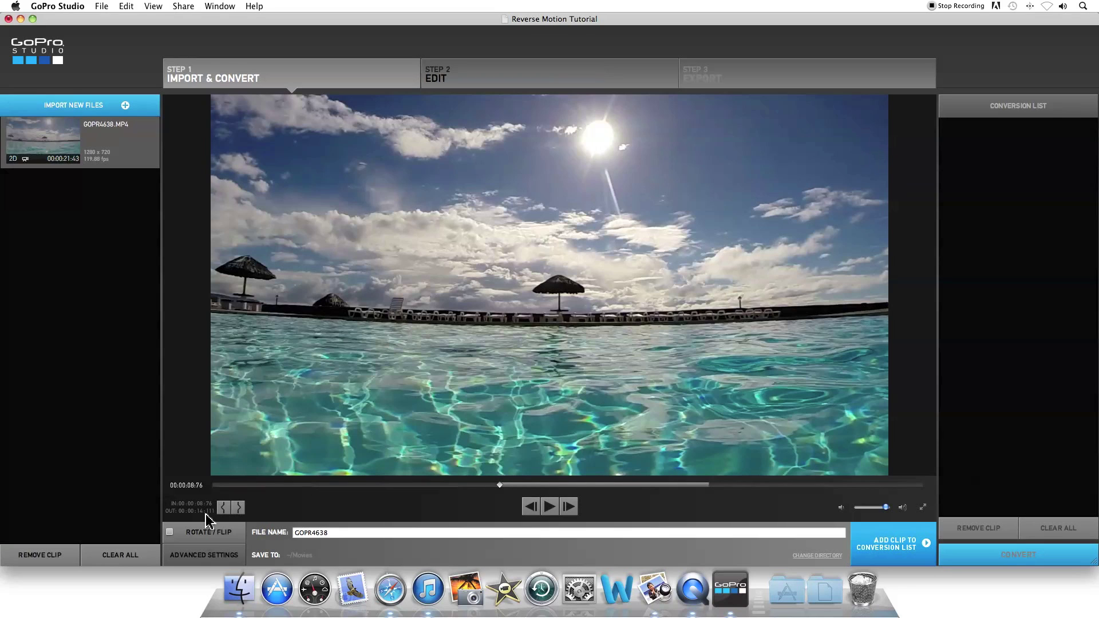
# In Advanced Settings, change the conversion frame rate from 119.88 fps to 23.98p.
pyautogui.click(200, 555)
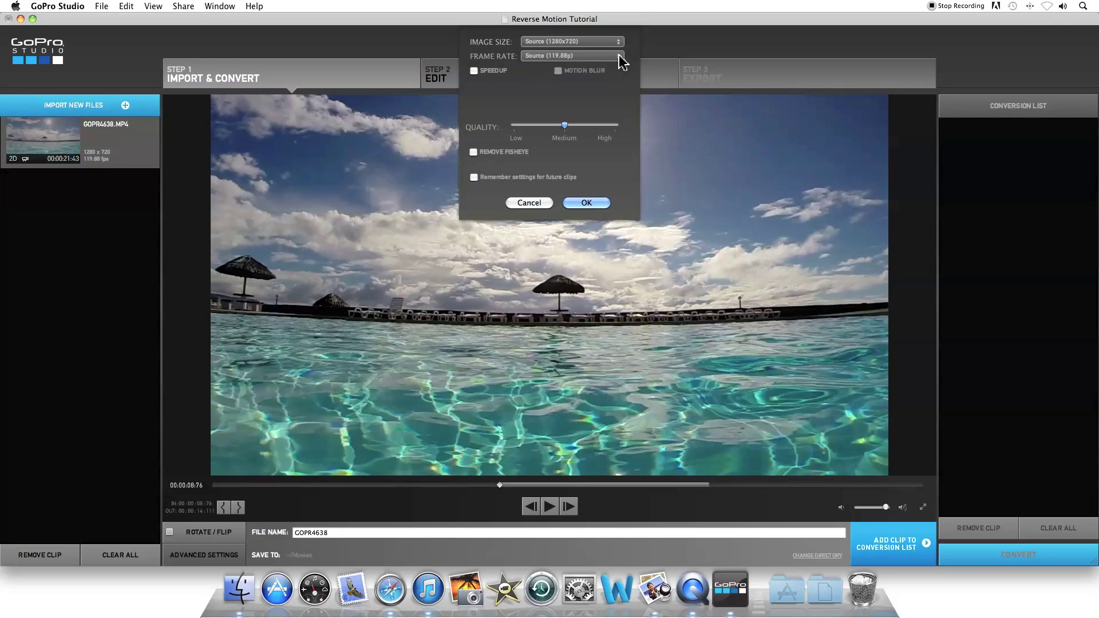
pyautogui.click(620, 58)
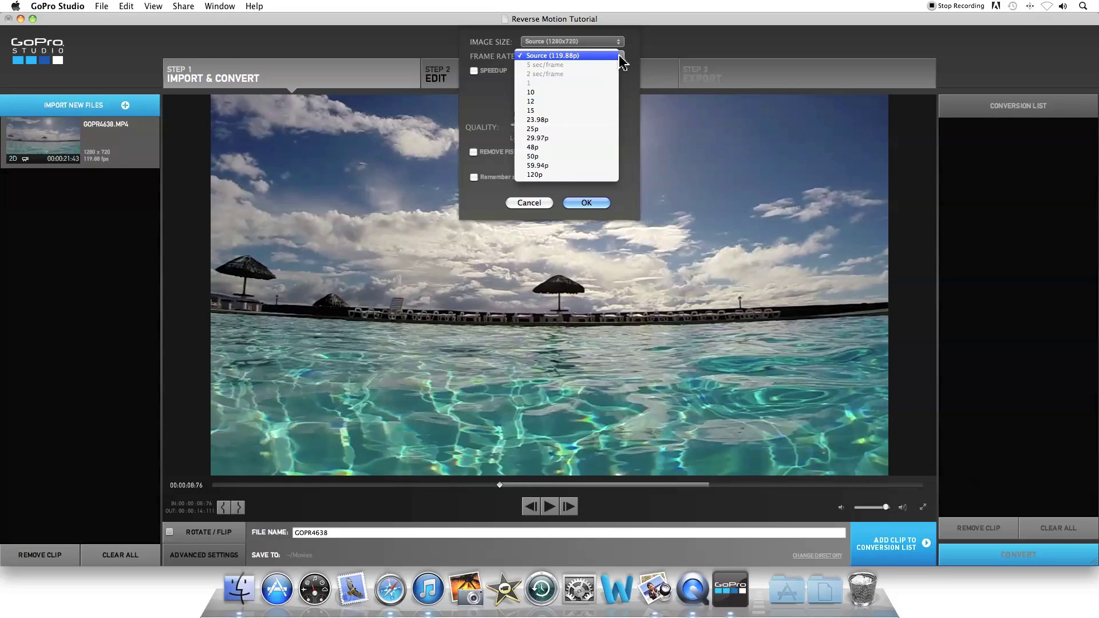
pyautogui.click(558, 120)
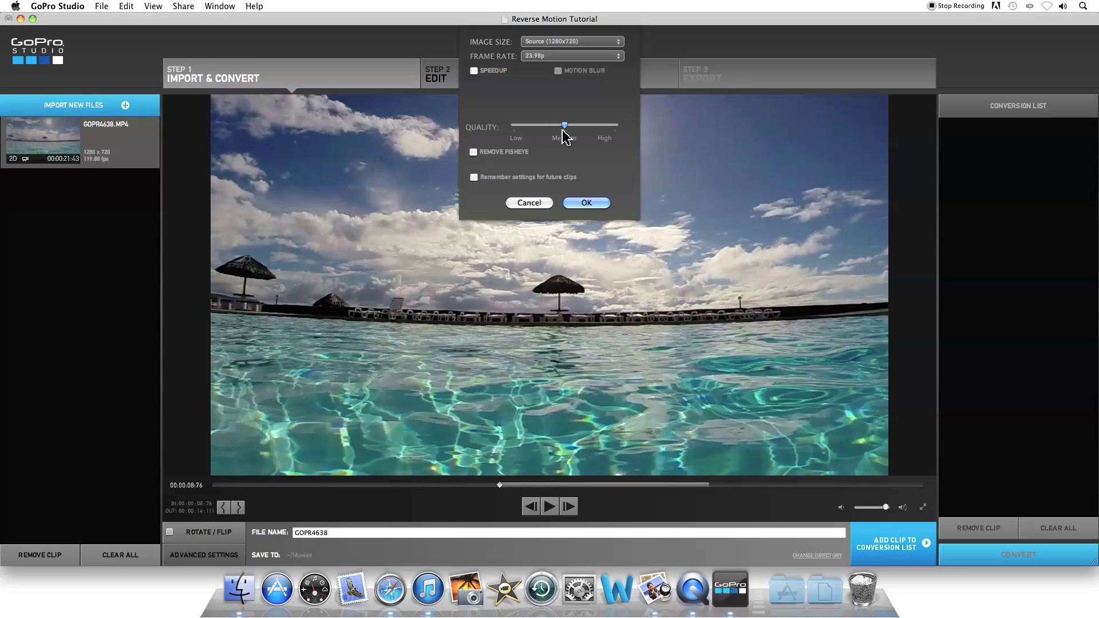
pyautogui.click(587, 204)
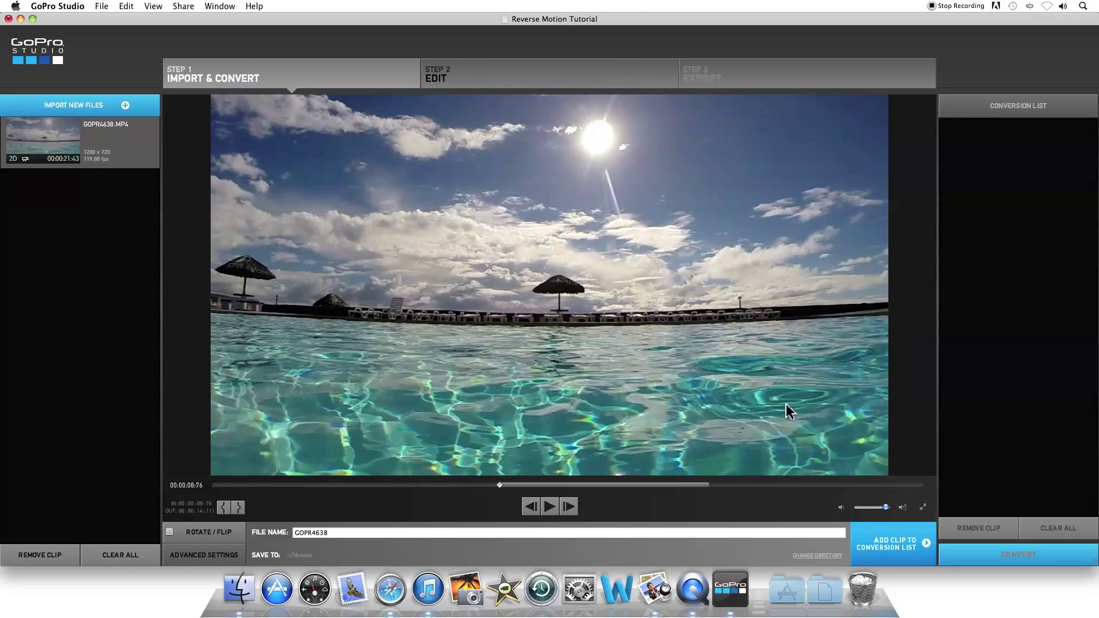
# Queue and convert the trimmed clip to a 23.98 fps .mov, then proceed to Step 2.
pyautogui.click(897, 551)
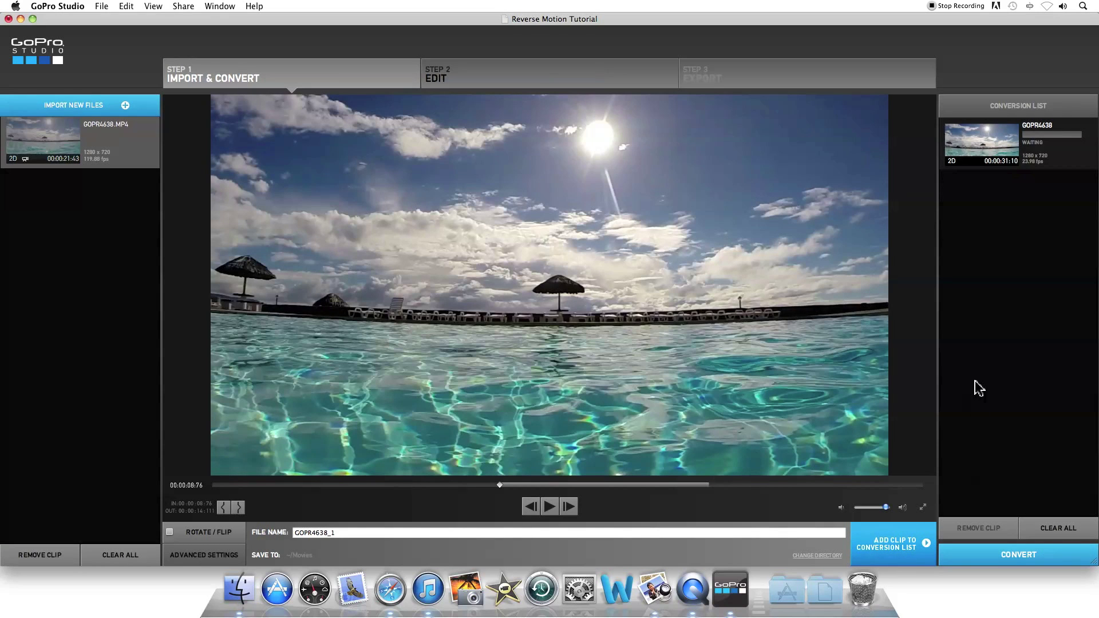
pyautogui.click(1008, 558)
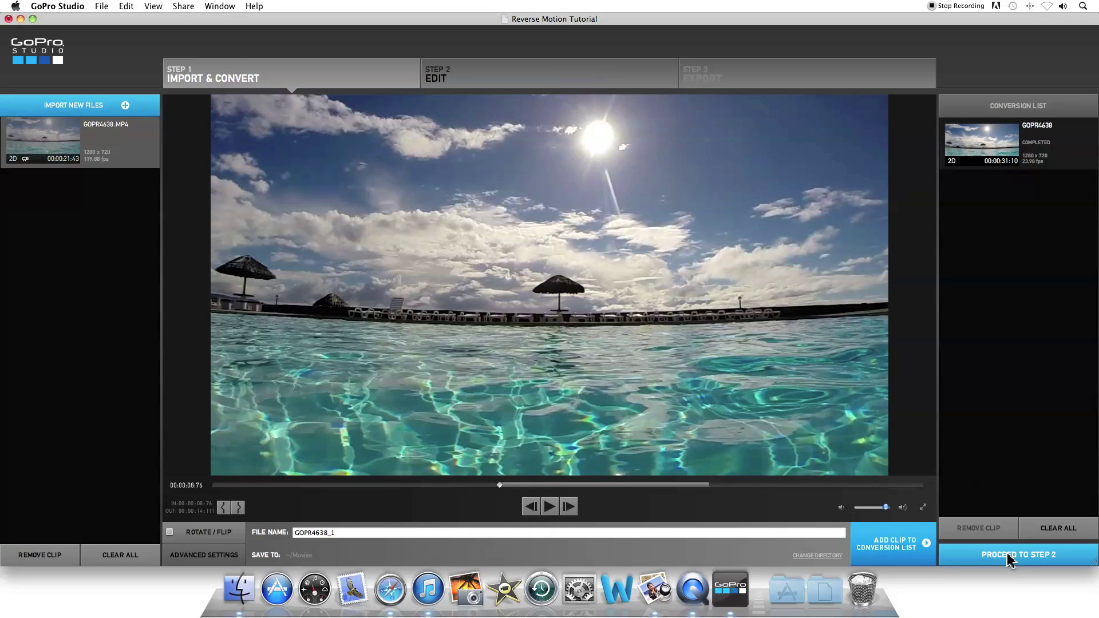
pyautogui.click(1008, 558)
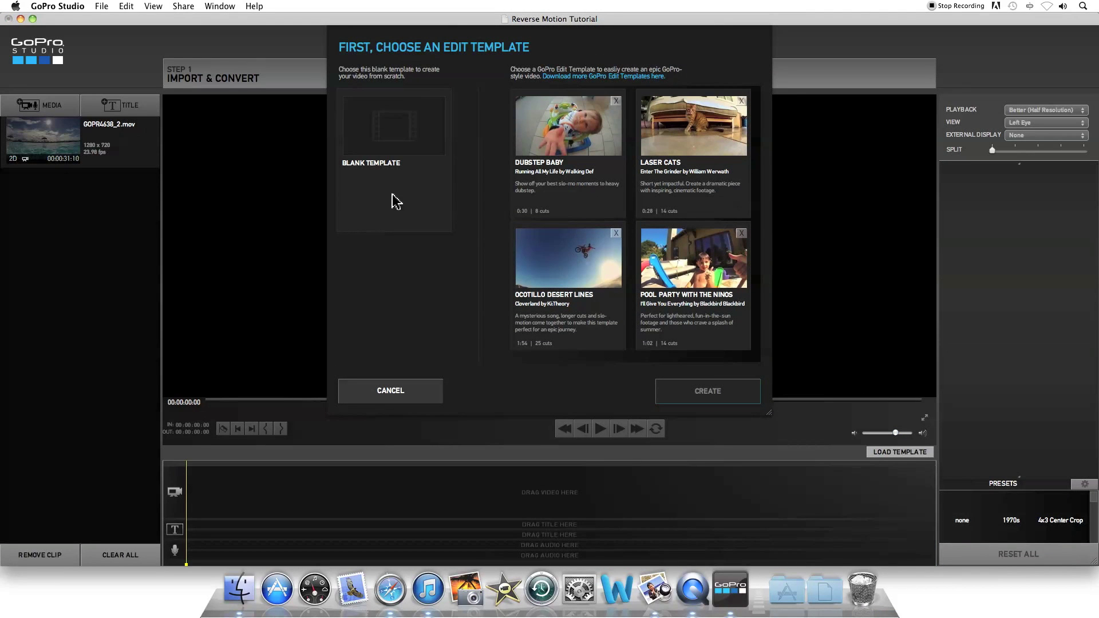
# Create the new edit from the Blank Template.
pyautogui.click(423, 194)
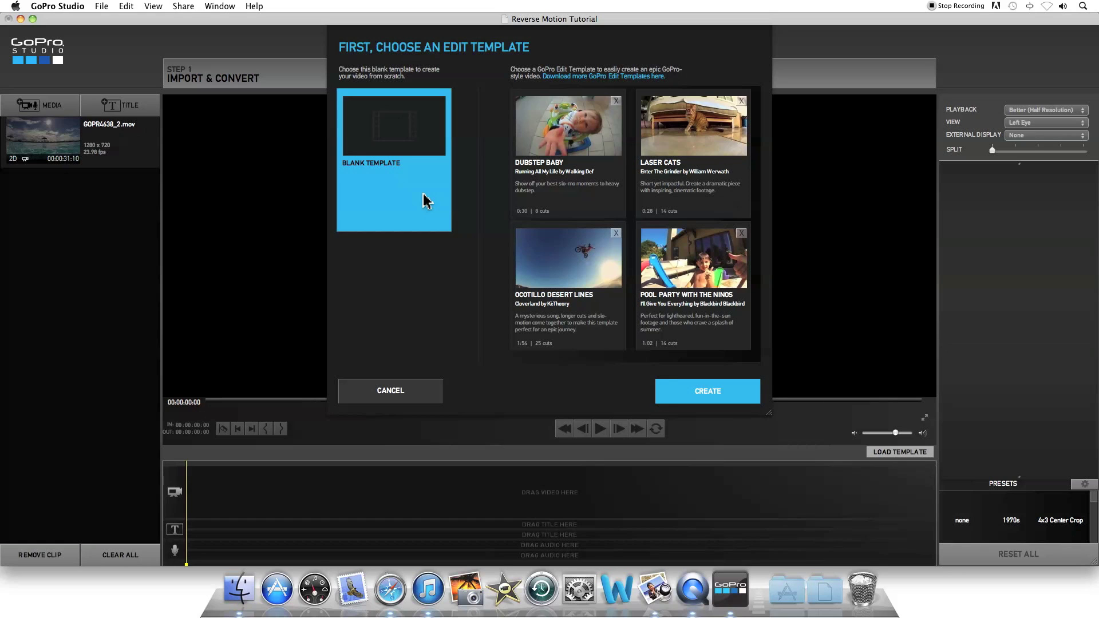
pyautogui.click(708, 393)
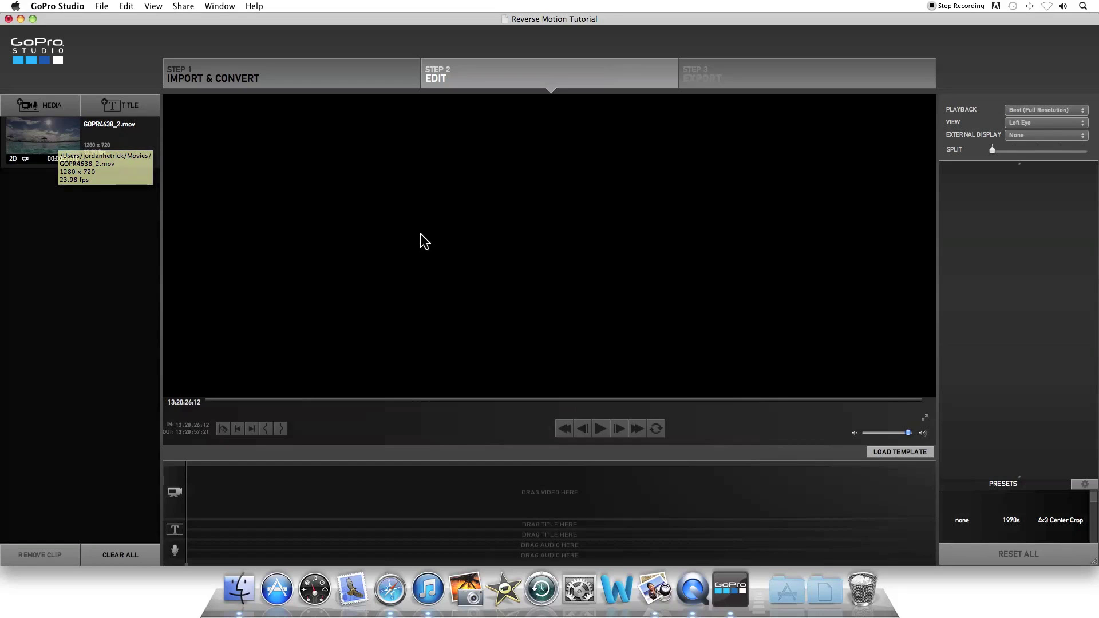
# Load GOPR4638_2.mov, raise its contrast slightly, and trim it to 13:20:30:00–13:20:40:00.
pyautogui.click(60, 140)
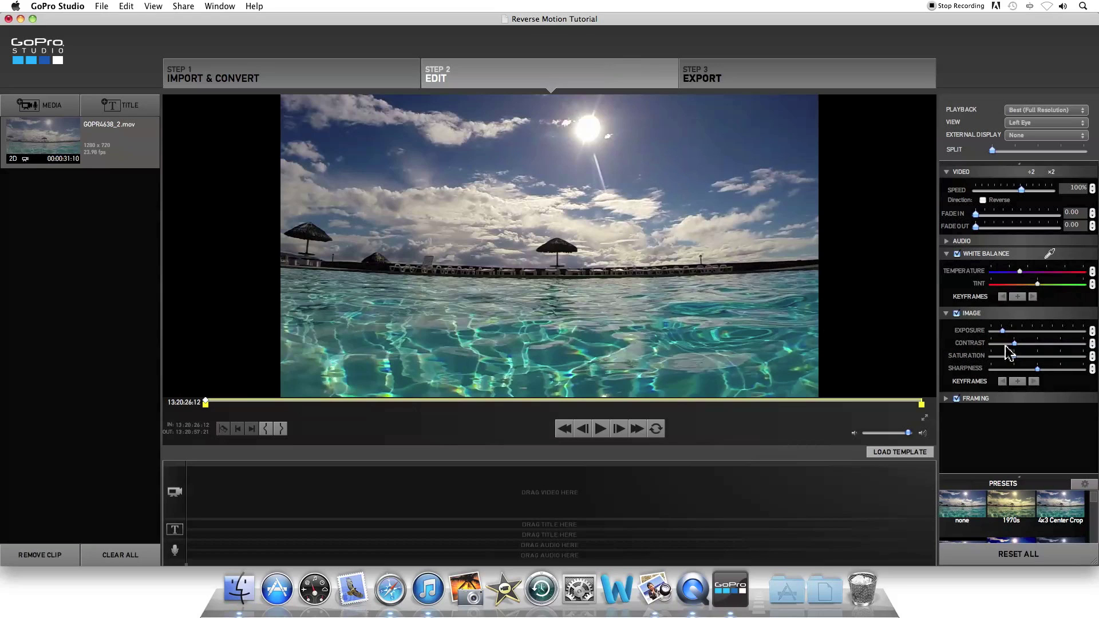
pyautogui.moveTo(1014, 342); pyautogui.dragTo(1017, 344)
pyautogui.moveTo(207, 411)
pyautogui.mouseDown()
pyautogui.moveTo(336, 425)
pyautogui.moveTo(288, 417)
pyautogui.mouseUp()
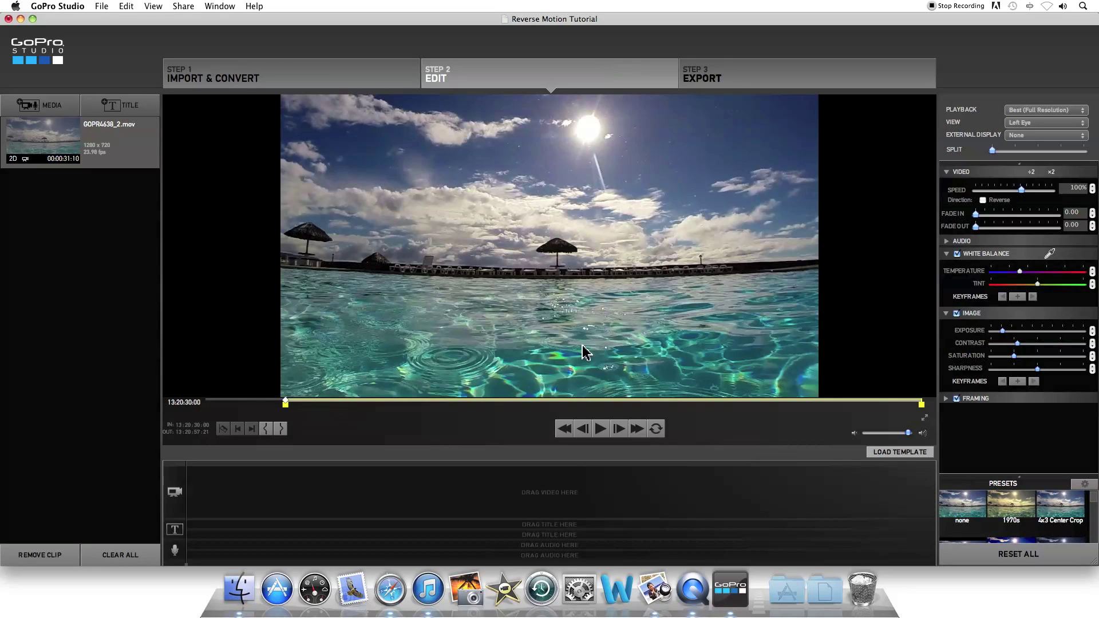
pyautogui.moveTo(922, 406)
pyautogui.mouseDown()
pyautogui.moveTo(474, 419)
pyautogui.moveTo(493, 425)
pyautogui.moveTo(515, 413)
pyautogui.moveTo(439, 413)
pyautogui.moveTo(509, 410)
pyautogui.mouseUp()
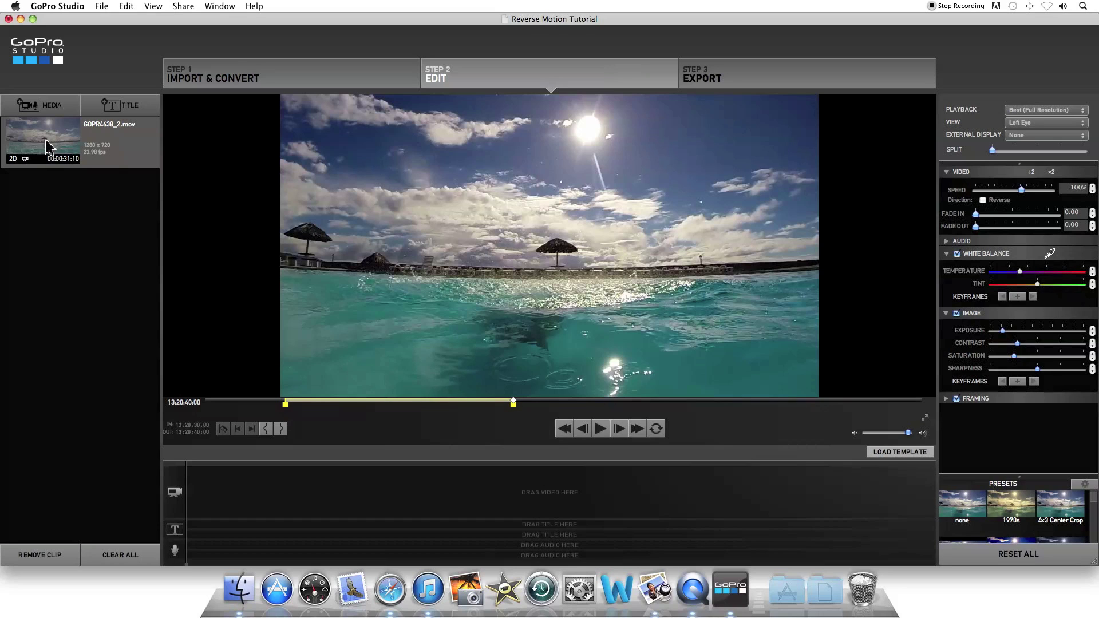
# Place GOPR4638_2 on the video track and paste a second copy right after it.
pyautogui.moveTo(48, 144); pyautogui.dragTo(230, 498)
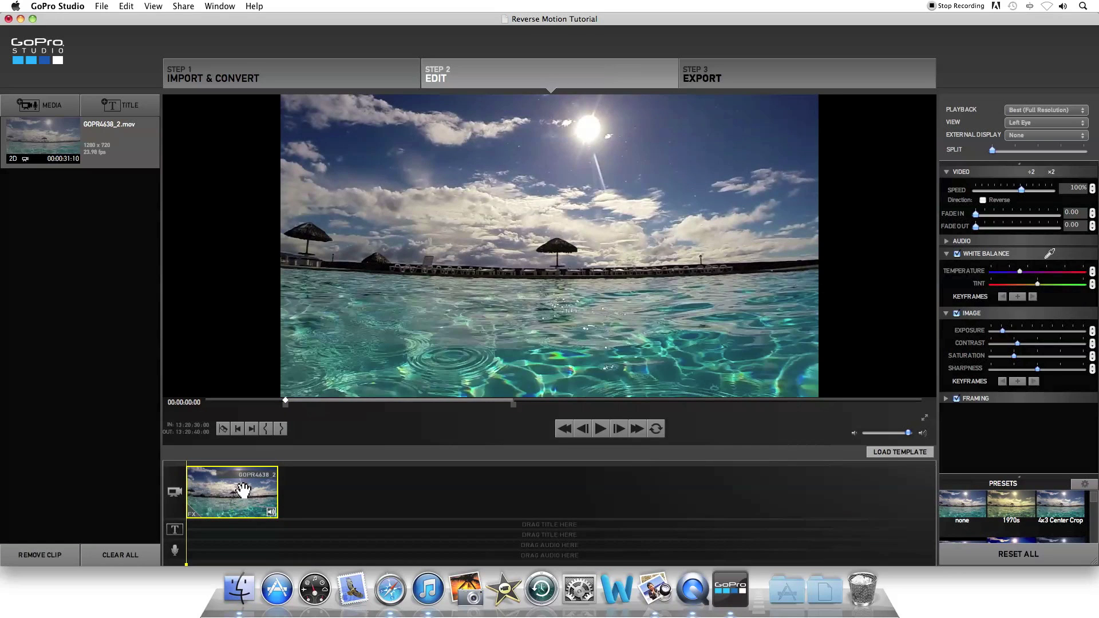
pyautogui.click(242, 492)
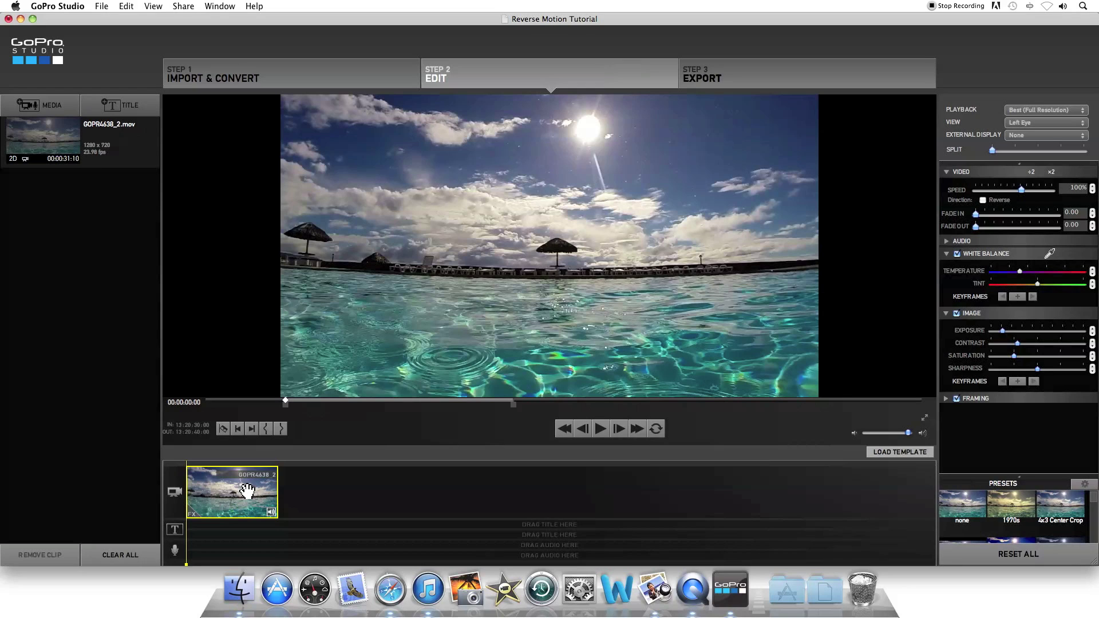
pyautogui.press('super+v')
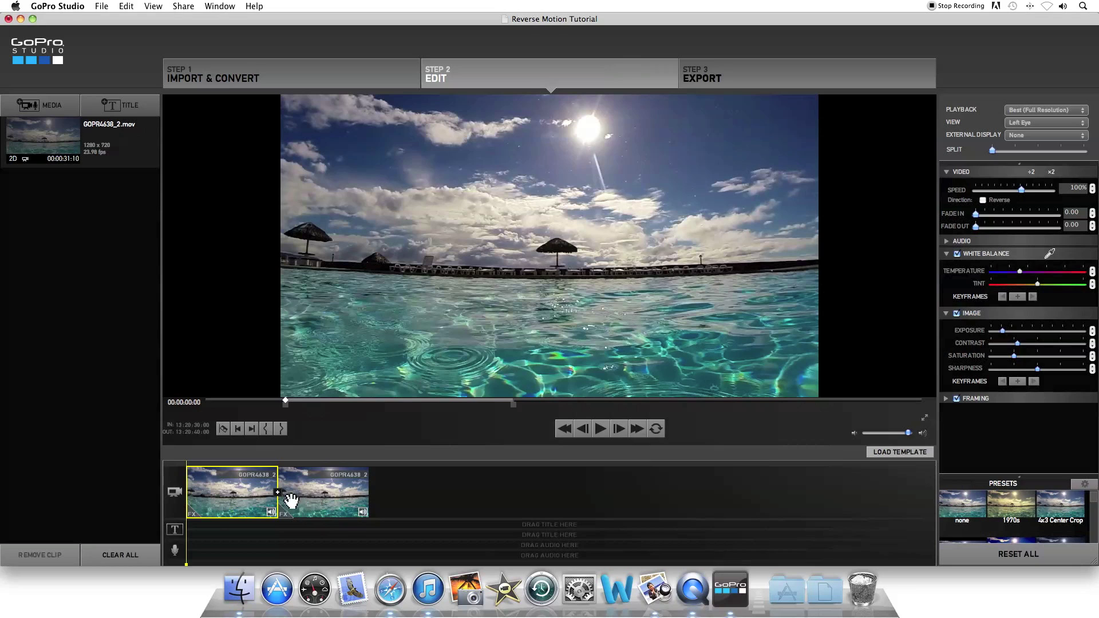
# Reverse the second timeline clip and play the edit back from the start.
pyautogui.click(354, 486)
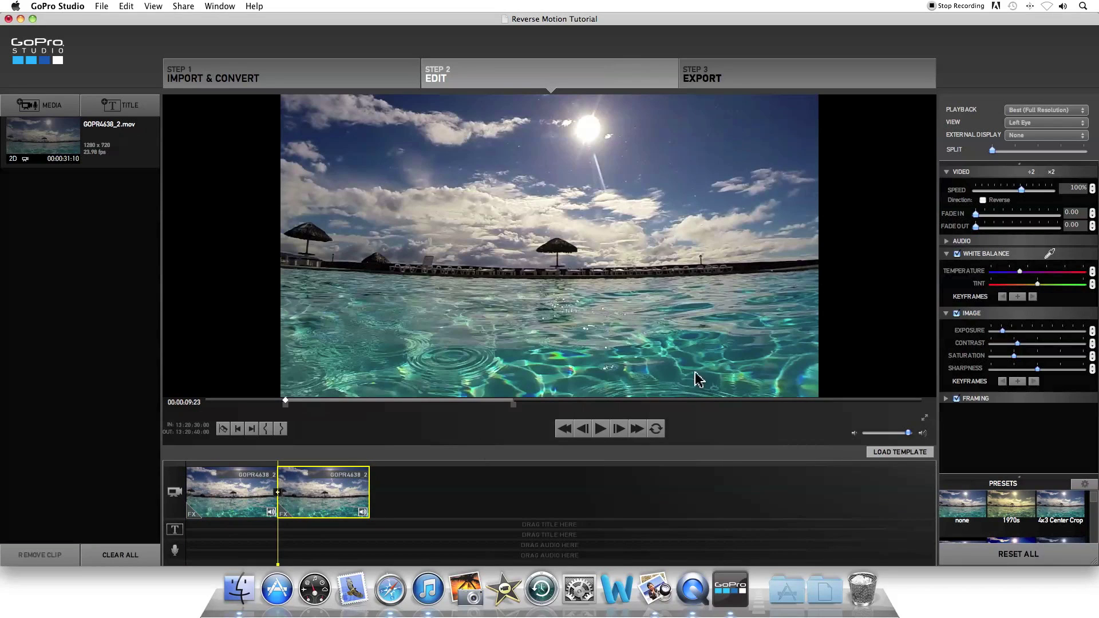
pyautogui.click(983, 200)
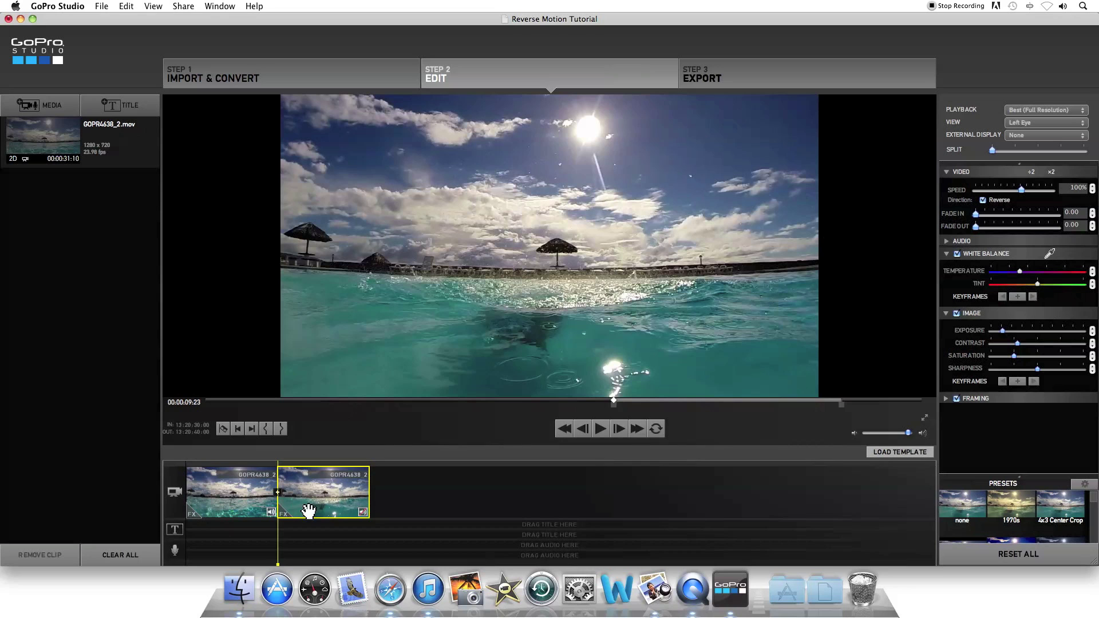
pyautogui.moveTo(277, 566); pyautogui.dragTo(177, 554)
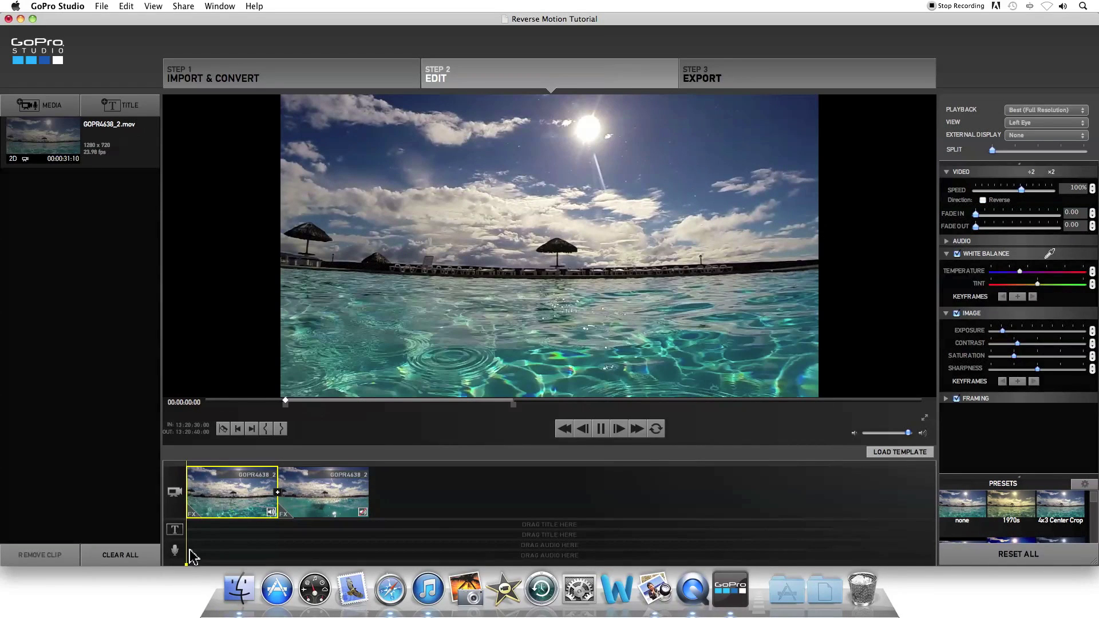
pyautogui.press('space')
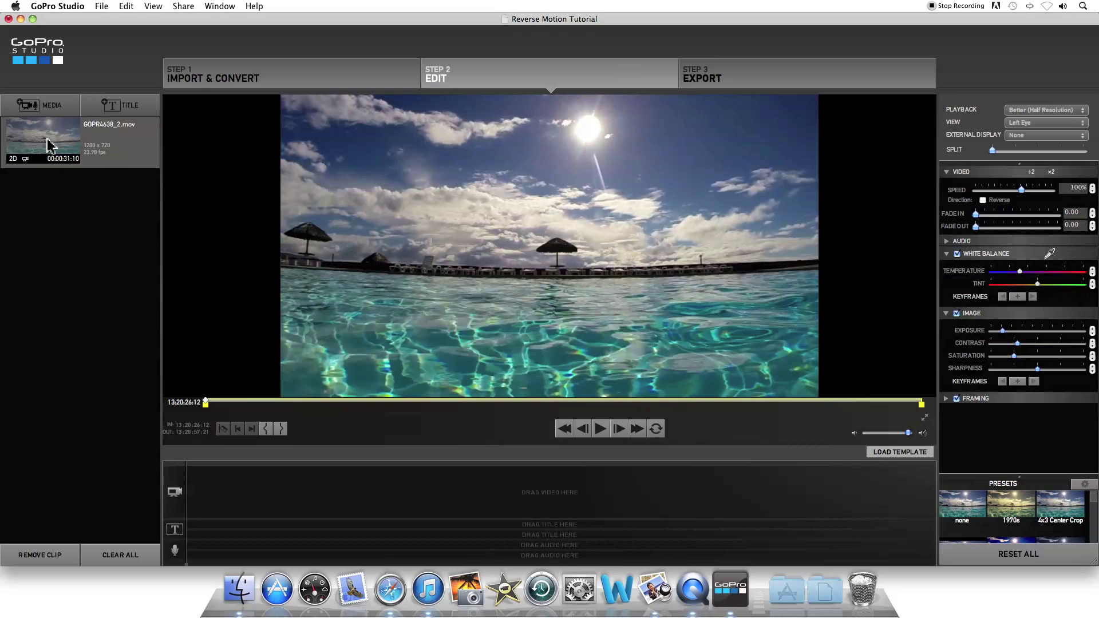
# Place GOPR4638_2 on the video track, split it at two playhead positions, and select the middle piece.
pyautogui.moveTo(53, 148); pyautogui.dragTo(237, 493)
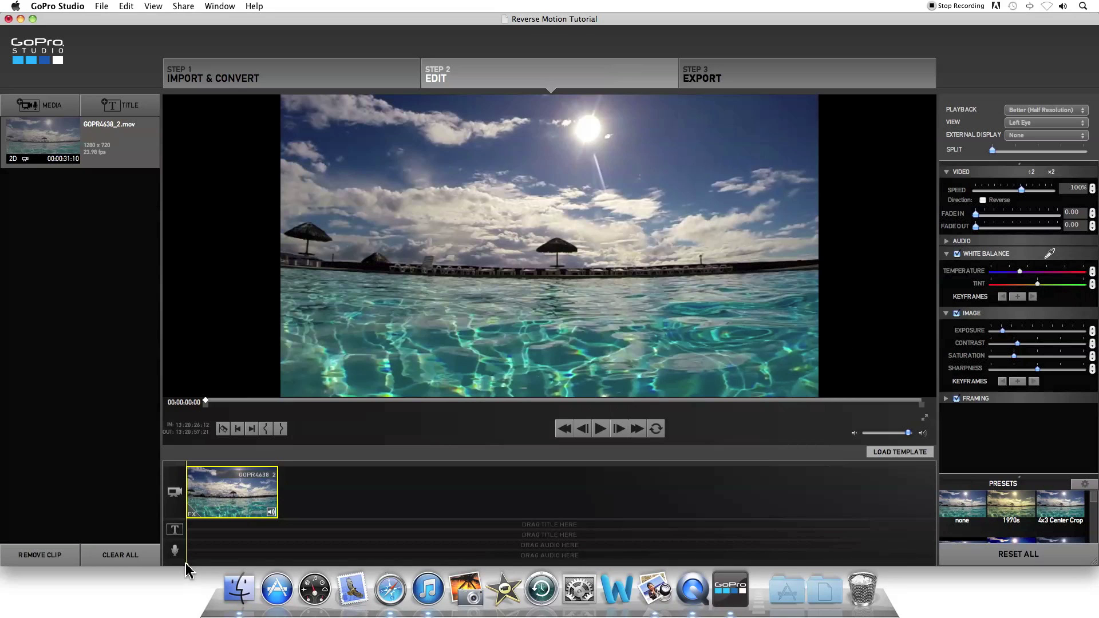
pyautogui.moveTo(188, 569); pyautogui.dragTo(195, 570)
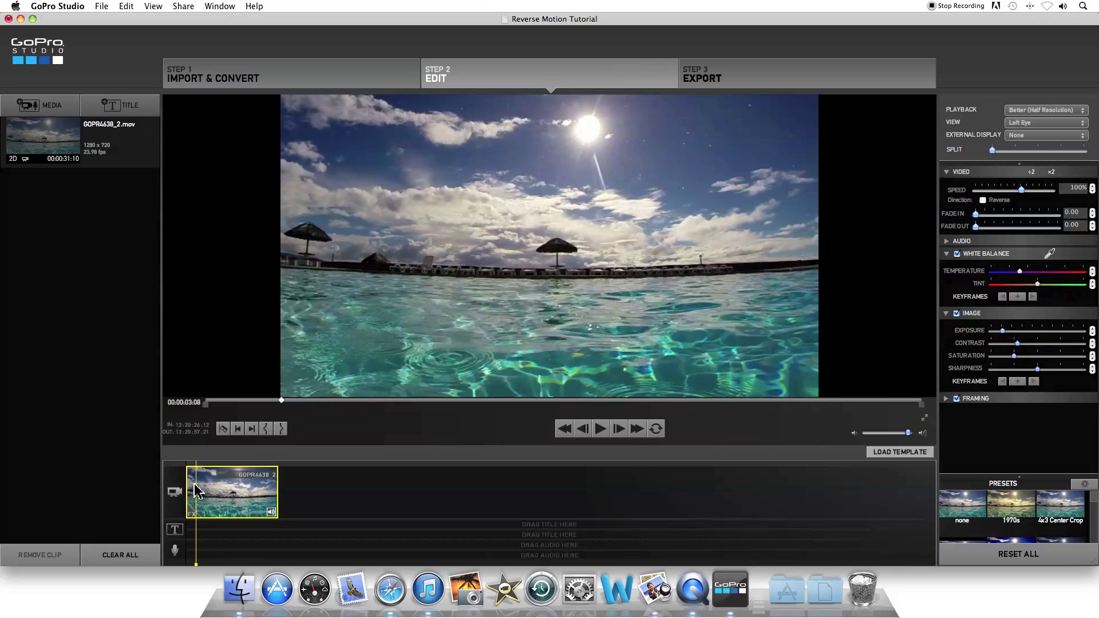
pyautogui.click(224, 430)
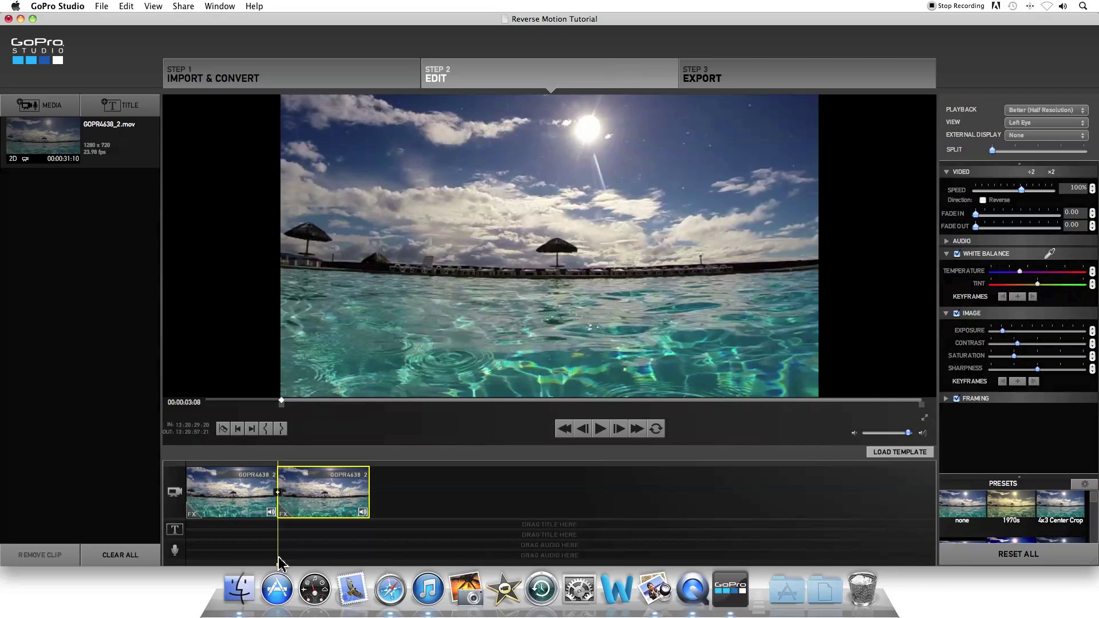
pyautogui.moveTo(278, 558); pyautogui.dragTo(316, 560)
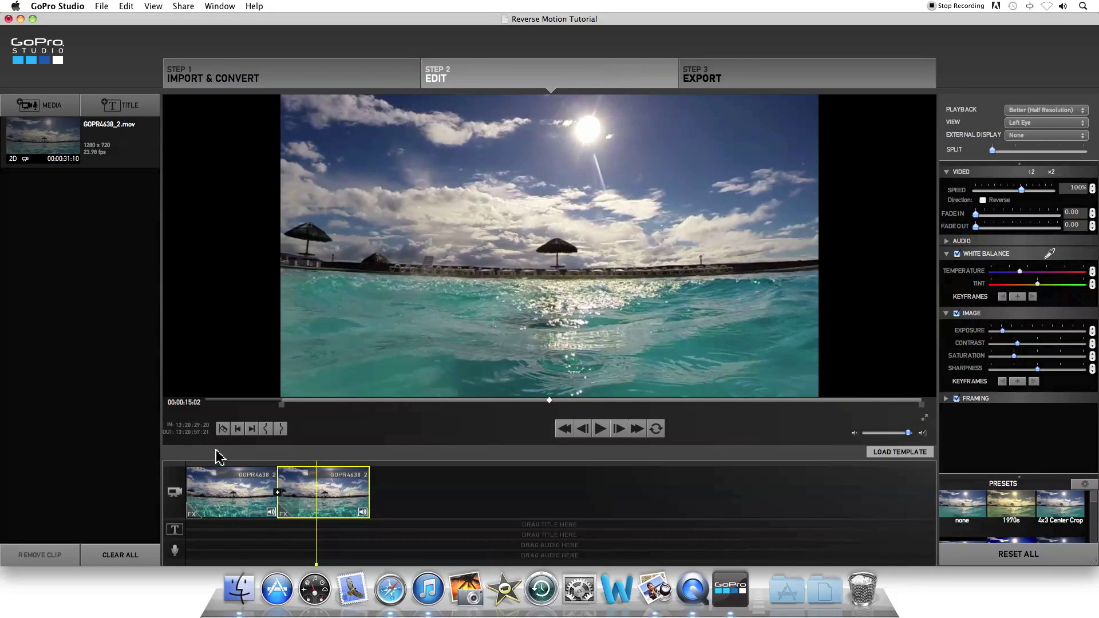
pyautogui.click(222, 431)
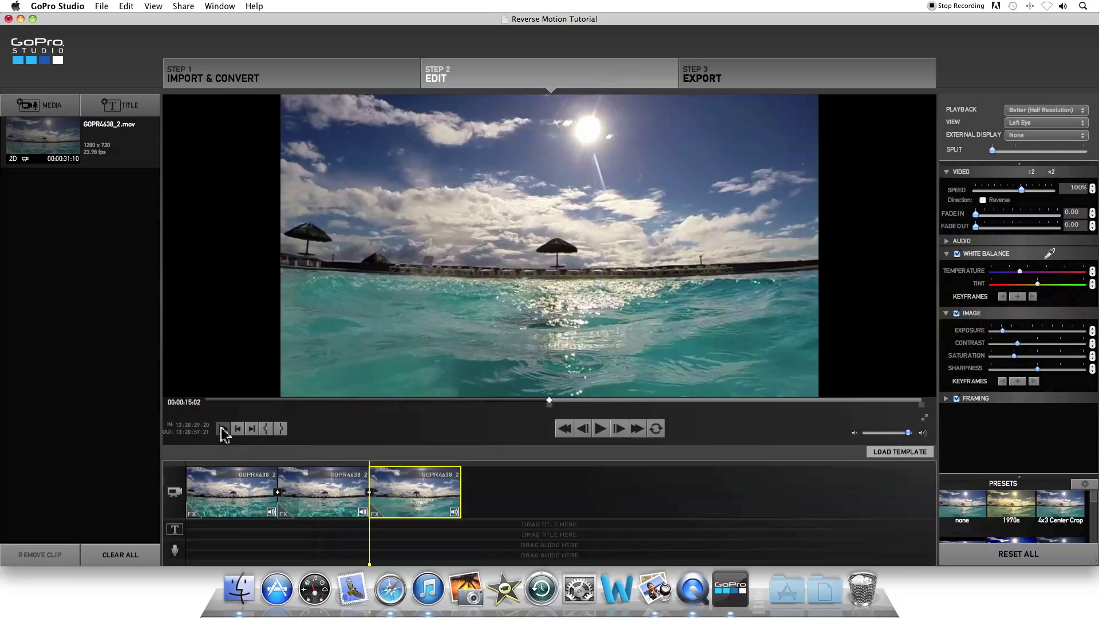
pyautogui.click(326, 493)
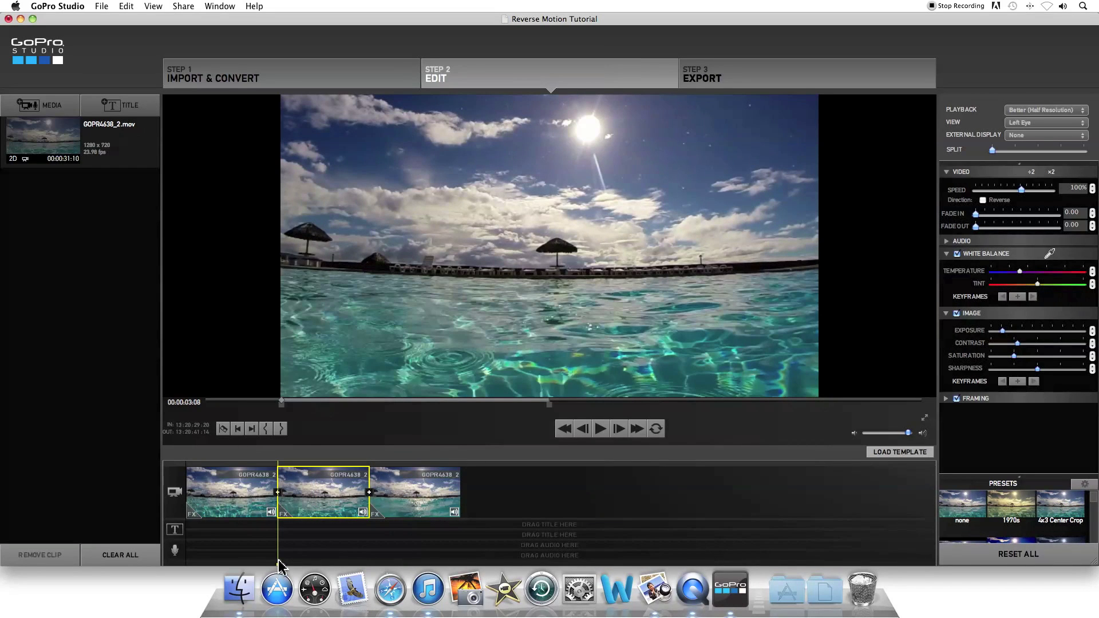
pyautogui.moveTo(281, 567); pyautogui.dragTo(318, 496)
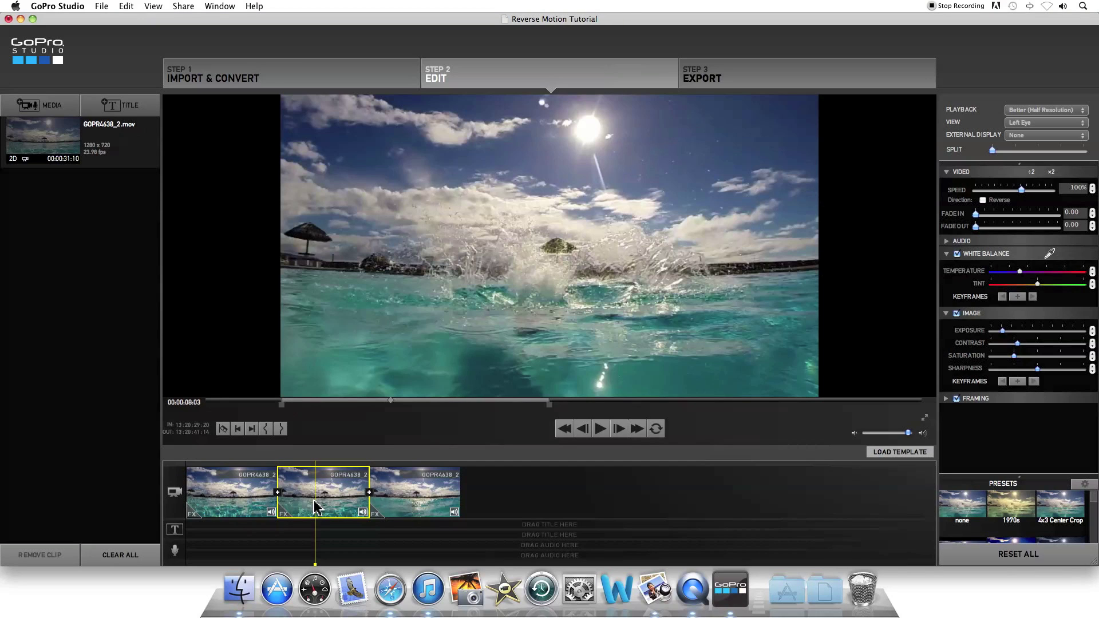
# Make two more cuts so the clip forms five segments, then select the middle segment.
pyautogui.press('super+v')
pyautogui.press('super+v')
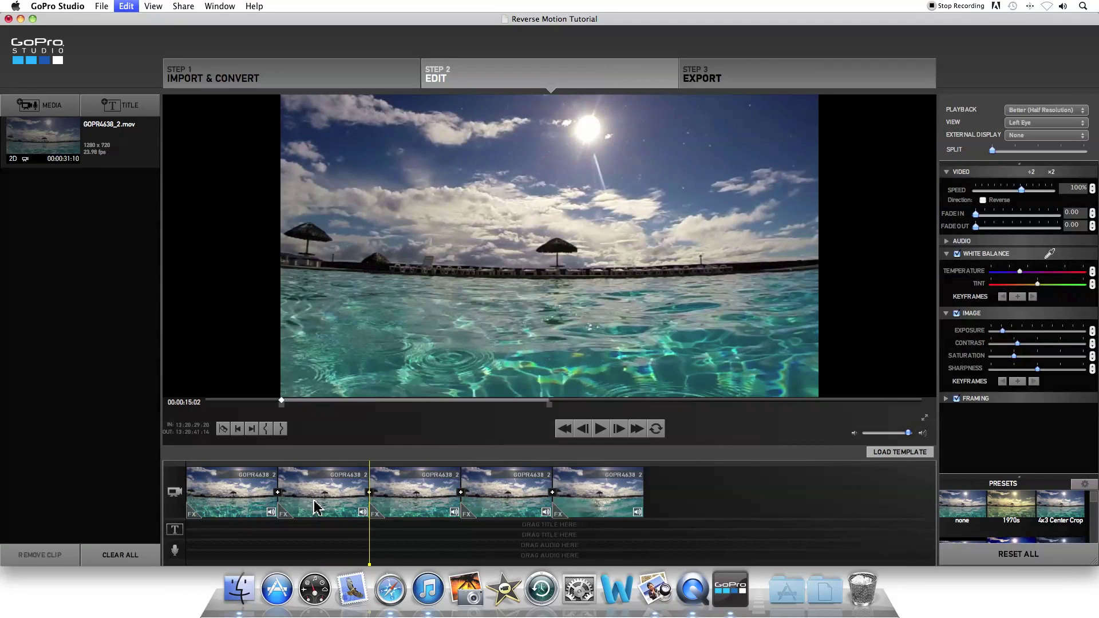
pyautogui.click(337, 504)
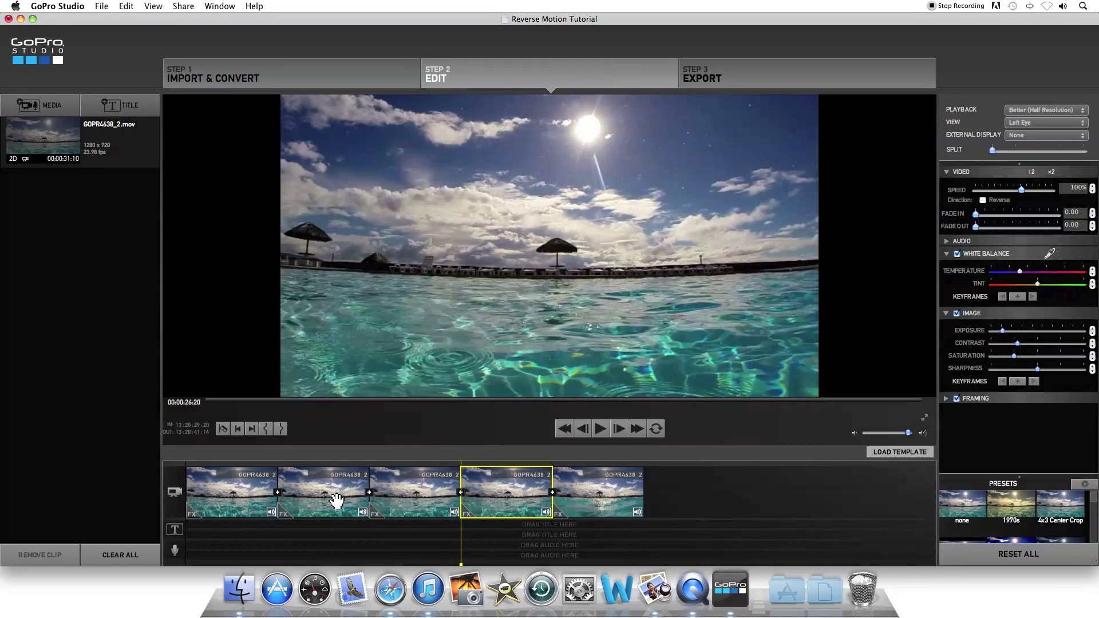
pyautogui.press('Down')
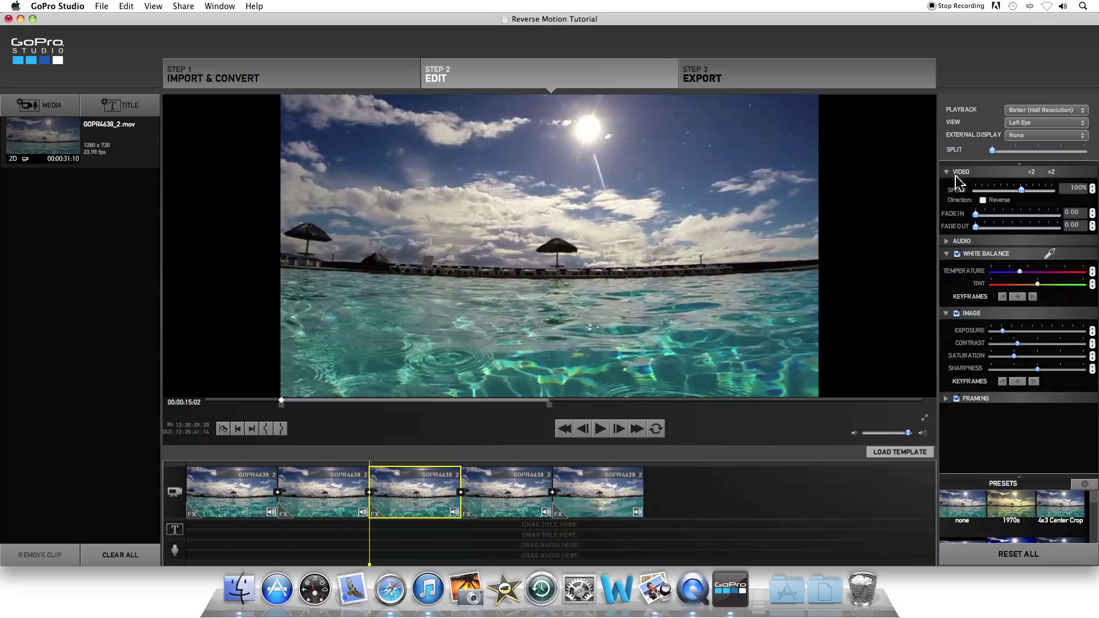
# Reverse the middle segment and speed the fourth segment up to 252%, previewing each change.
pyautogui.click(983, 200)
pyautogui.moveTo(368, 564); pyautogui.dragTo(494, 555)
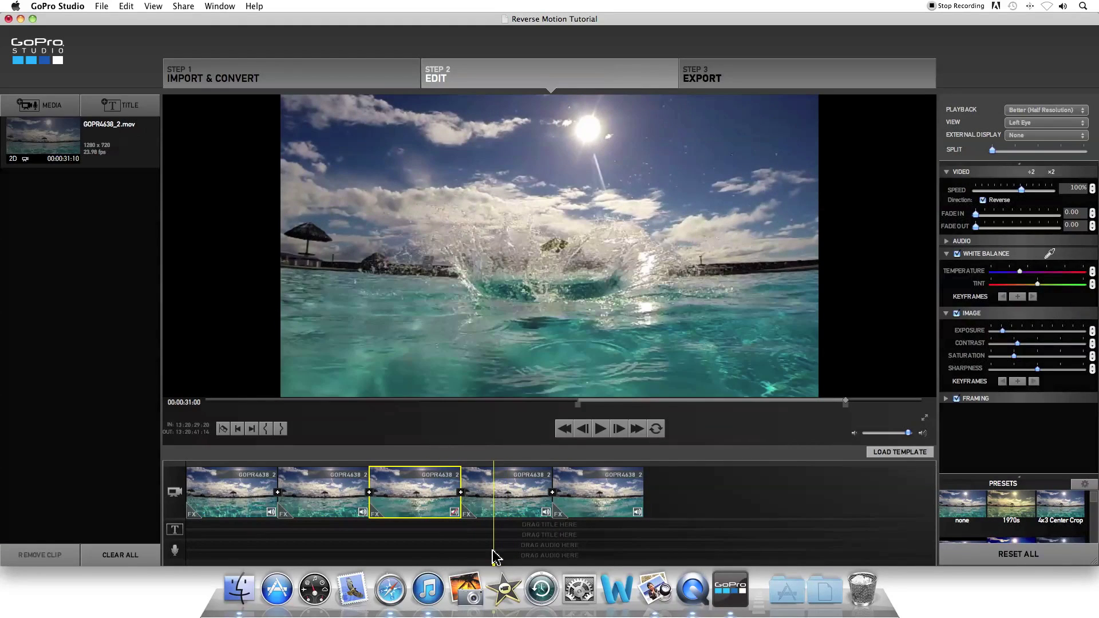
pyautogui.click(510, 497)
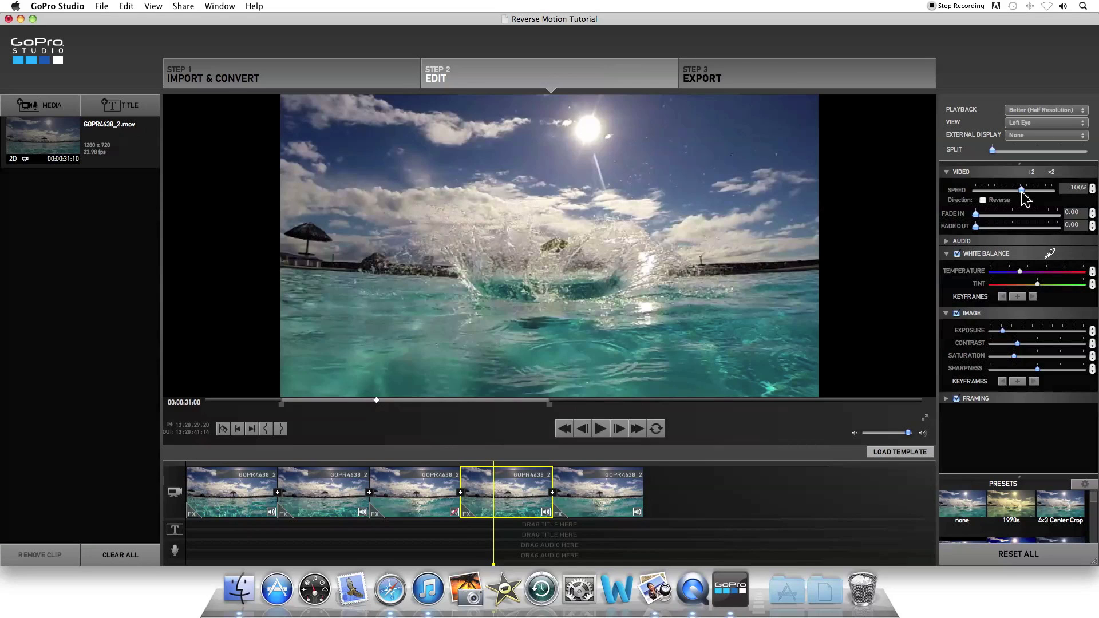
pyautogui.moveTo(1024, 192); pyautogui.dragTo(1025, 193)
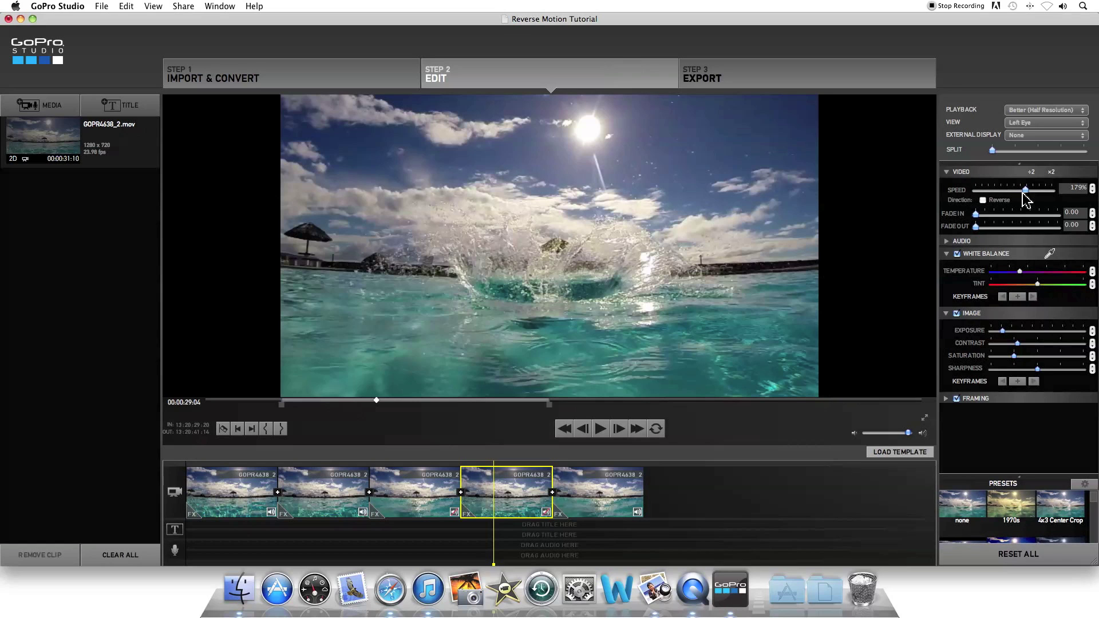
pyautogui.moveTo(1026, 191); pyautogui.dragTo(1028, 192)
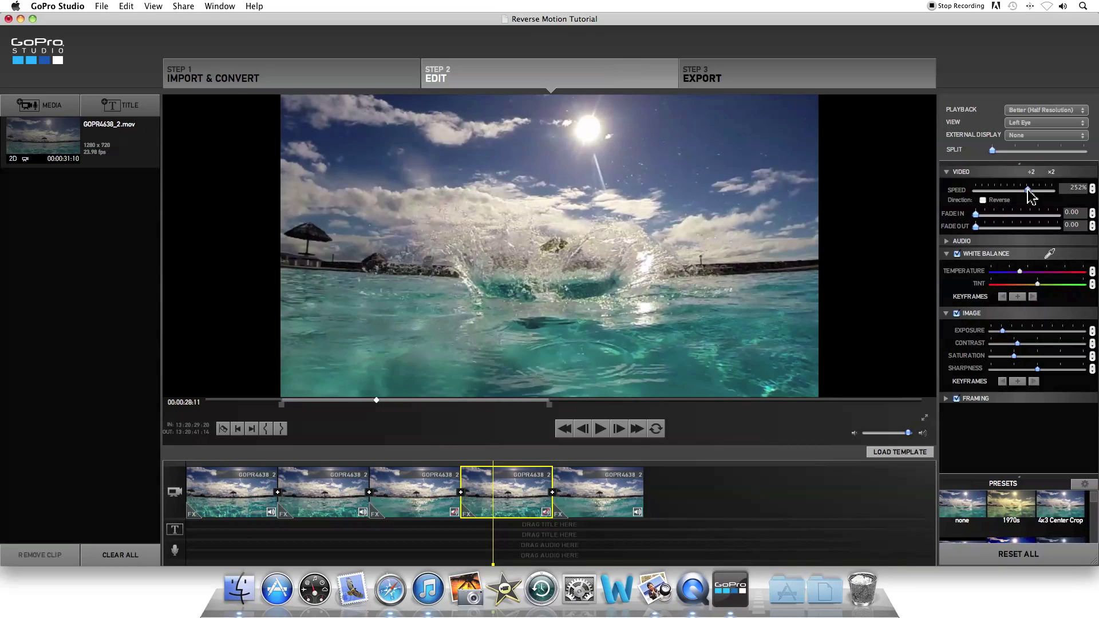
pyautogui.moveTo(491, 510); pyautogui.dragTo(589, 498)
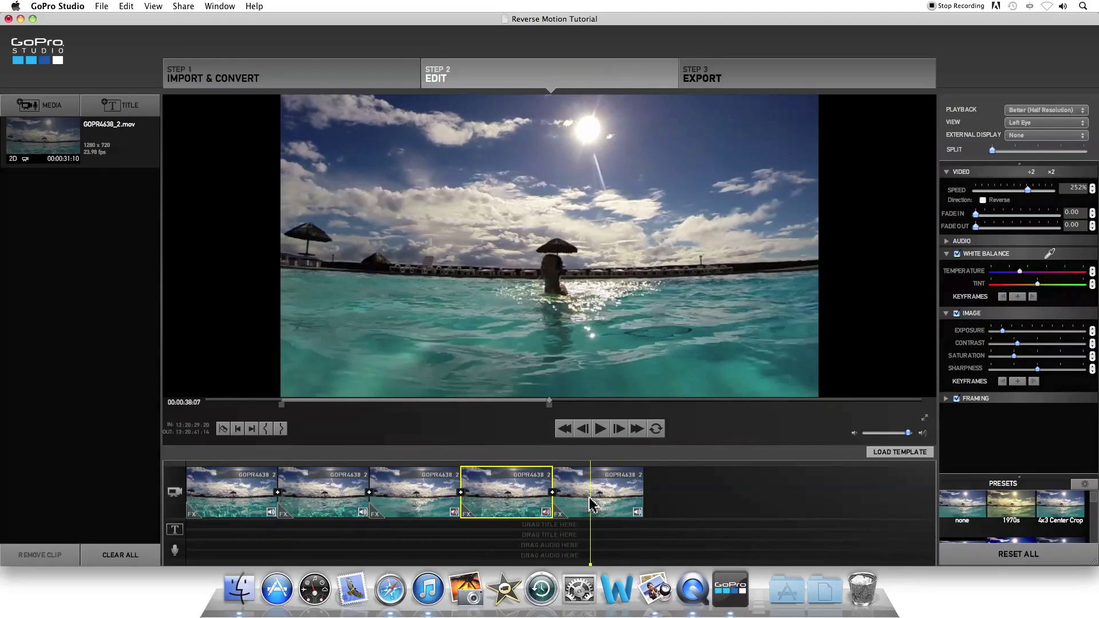
pyautogui.click(499, 493)
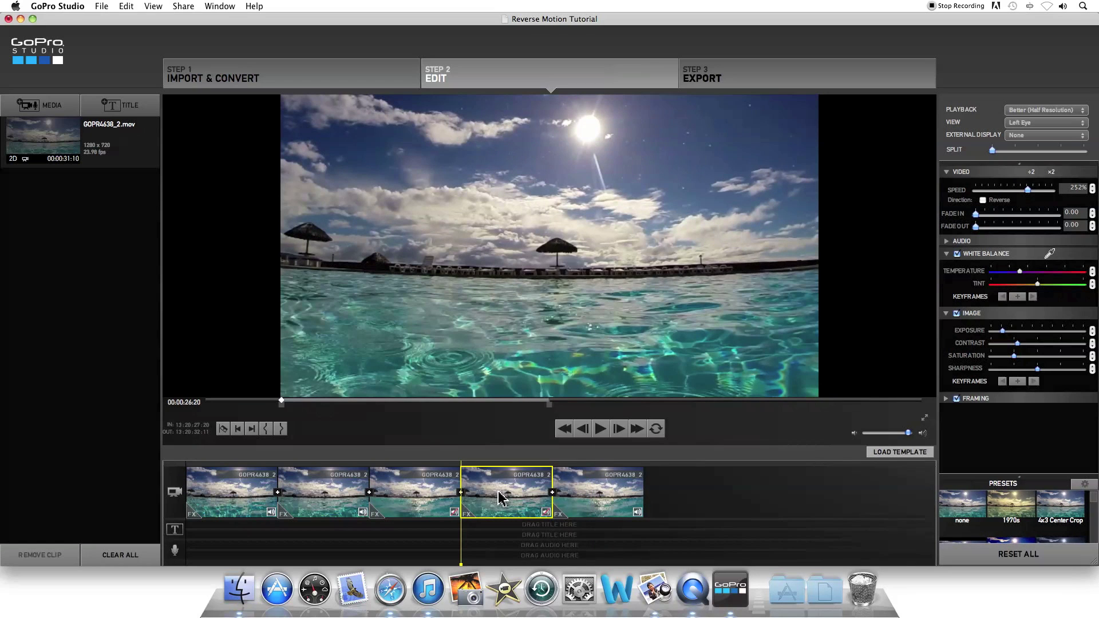
pyautogui.click(596, 498)
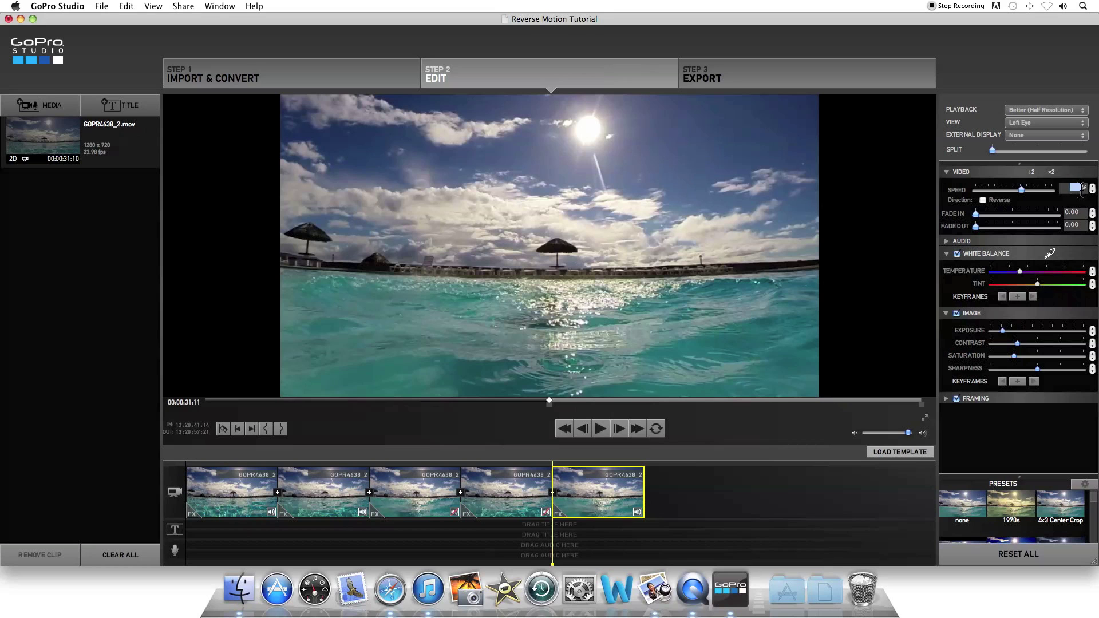
pyautogui.click(186, 564)
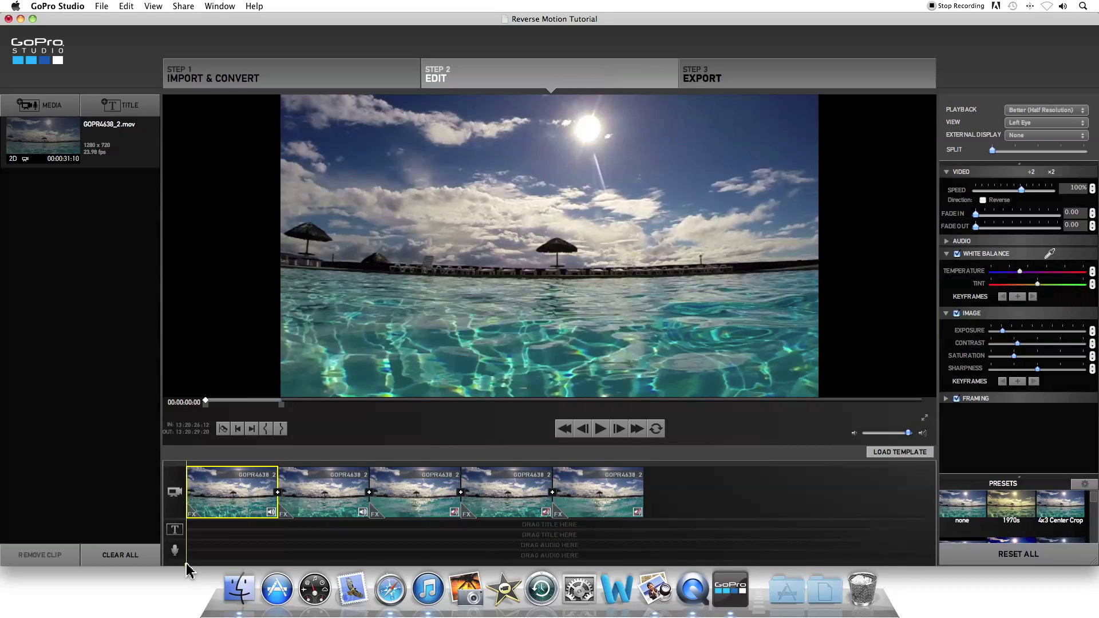
pyautogui.moveTo(186, 570); pyautogui.dragTo(651, 554)
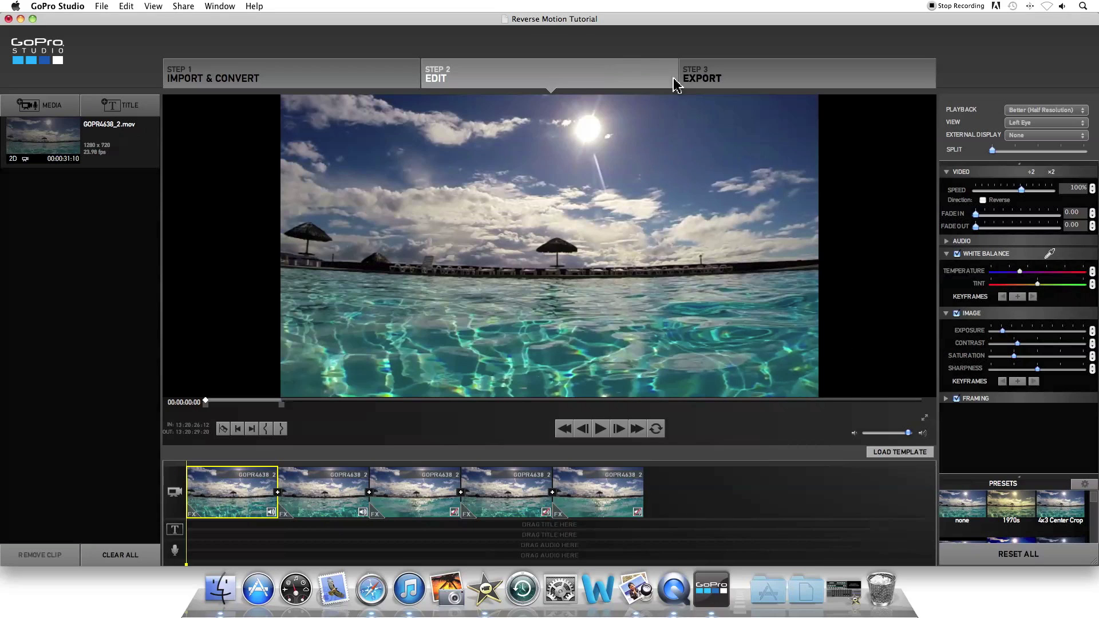
# Name the export 'Reverse Motion' and choose the HD 1080p preset.
pyautogui.click(732, 79)
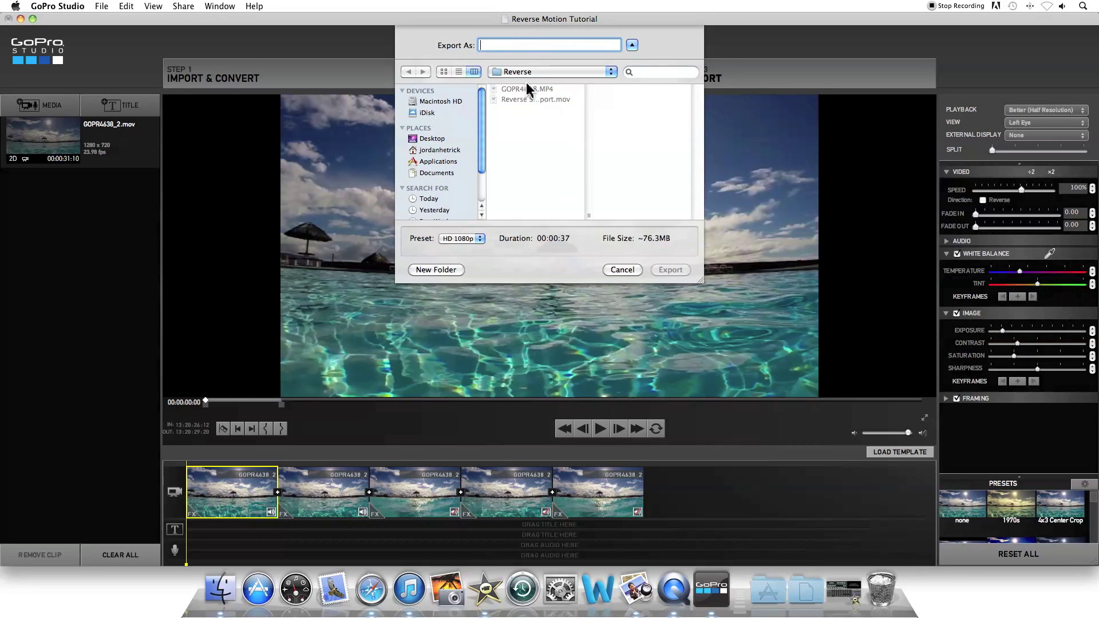
pyautogui.write('Reverse Motion')
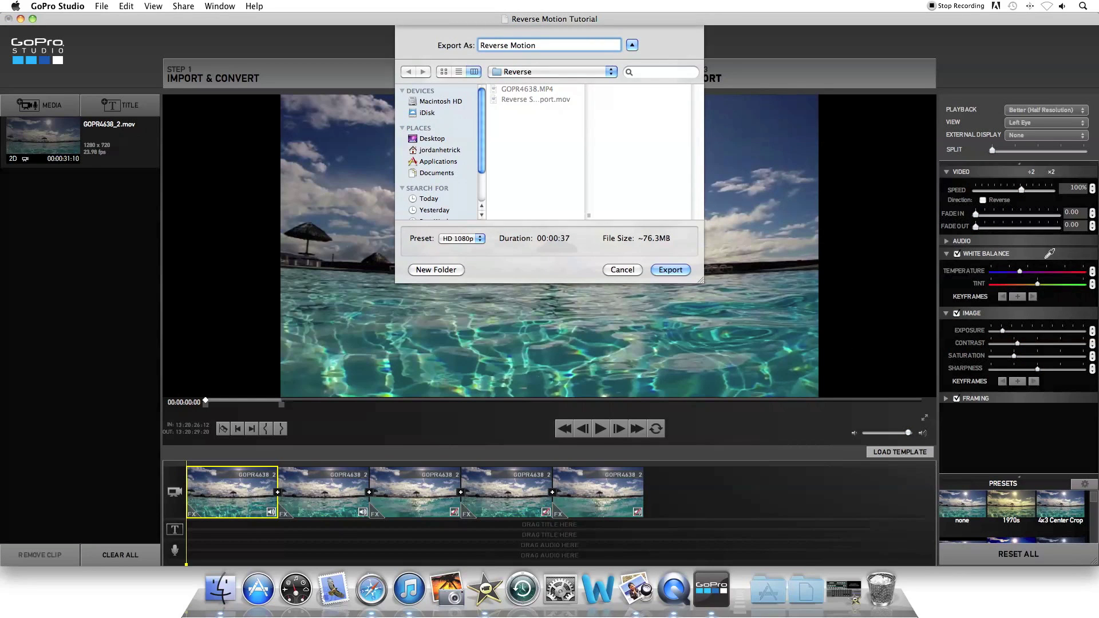
pyautogui.click(479, 241)
pyautogui.click(475, 233)
pyautogui.click(463, 239)
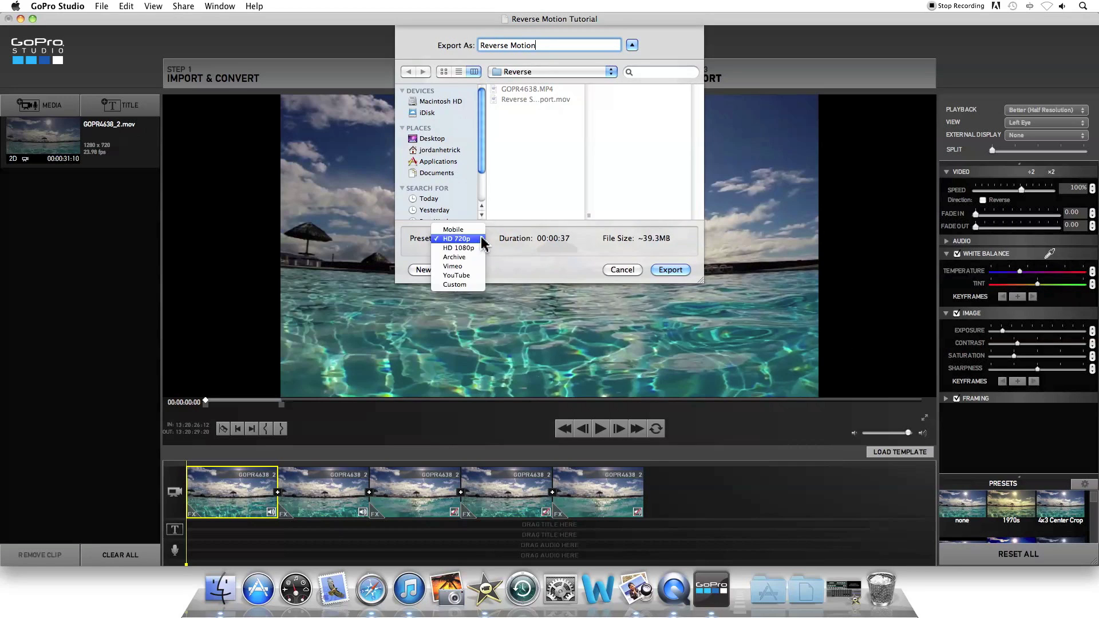
pyautogui.click(458, 248)
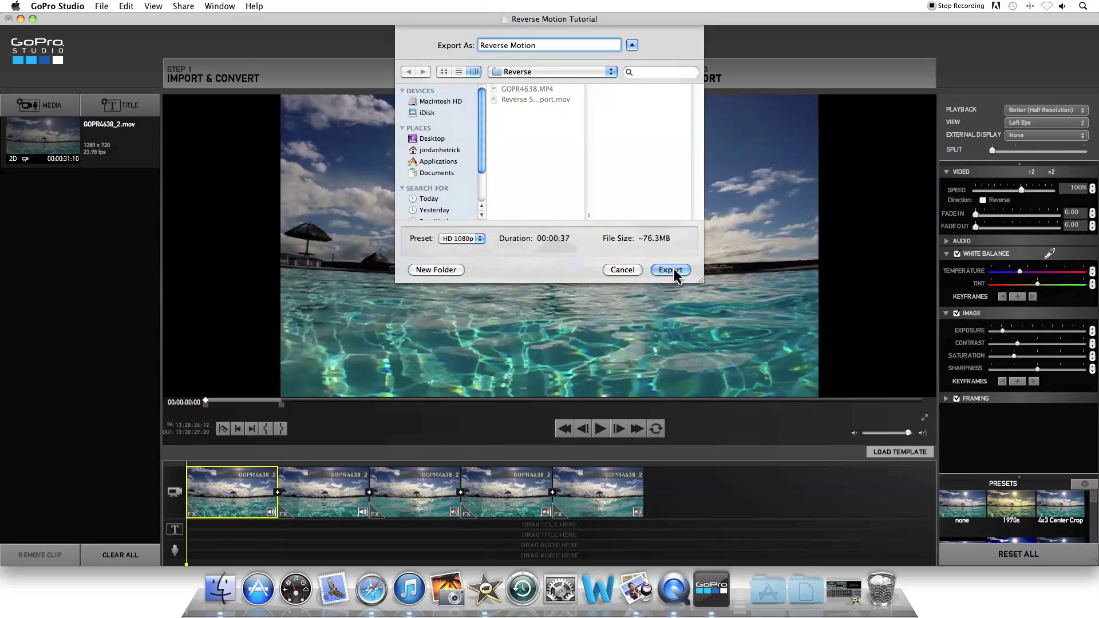